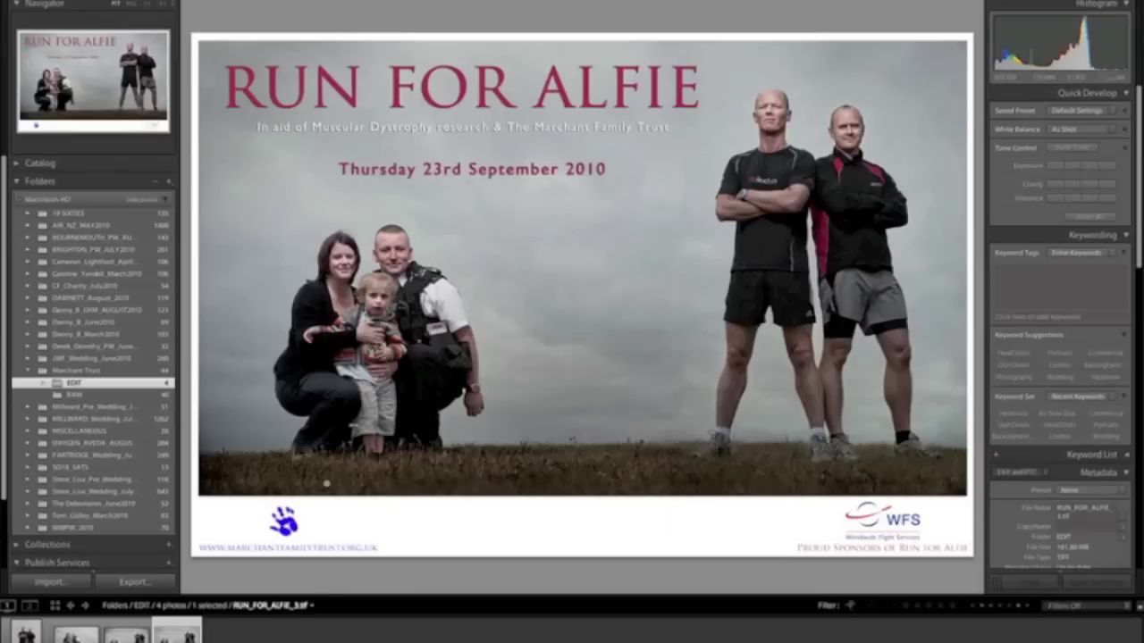
Step: Switch to Photoshop and open the photo _GAD4627.jpg, showing it in full screen mode
key(ctrl+Right)
click(659, 637)
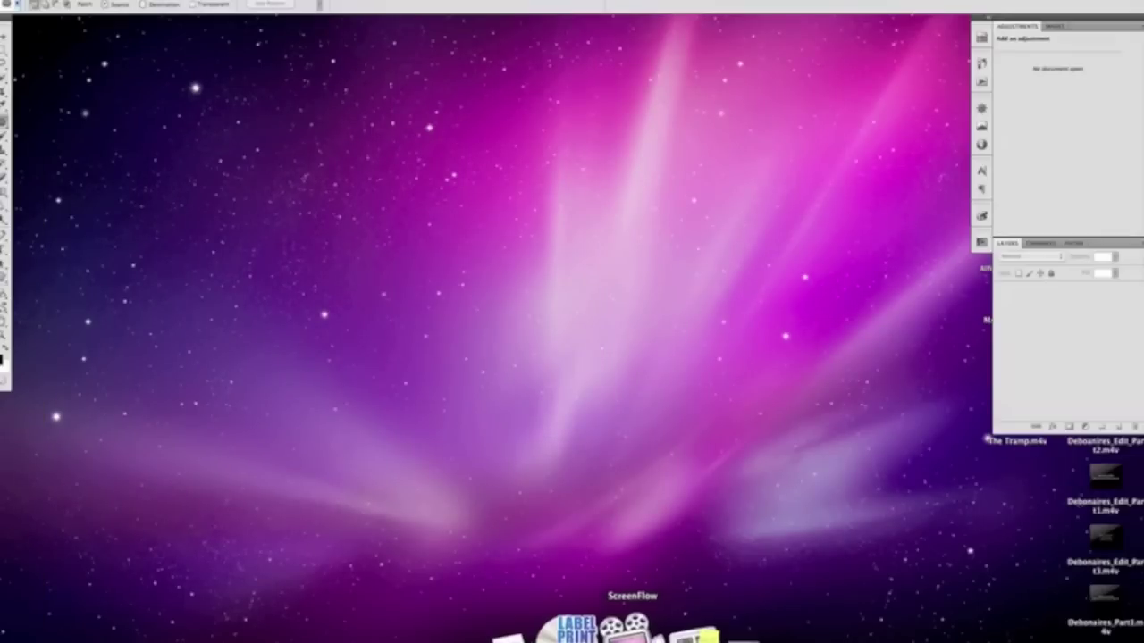
click(88, 1)
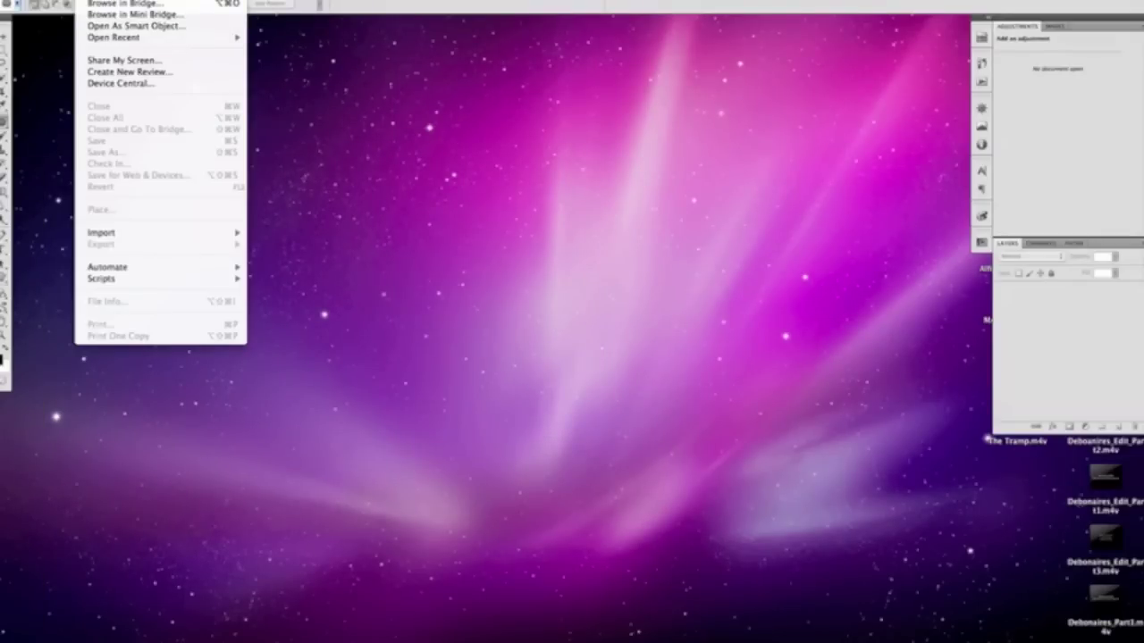
key(super+o)
click(566, 97)
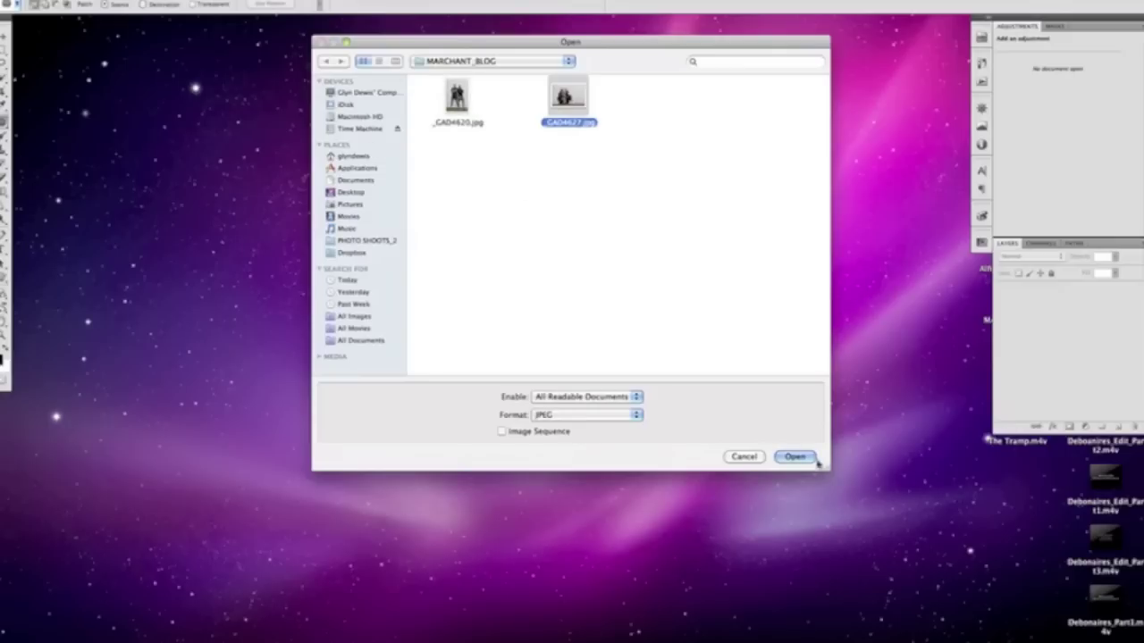
click(807, 460)
key(f)
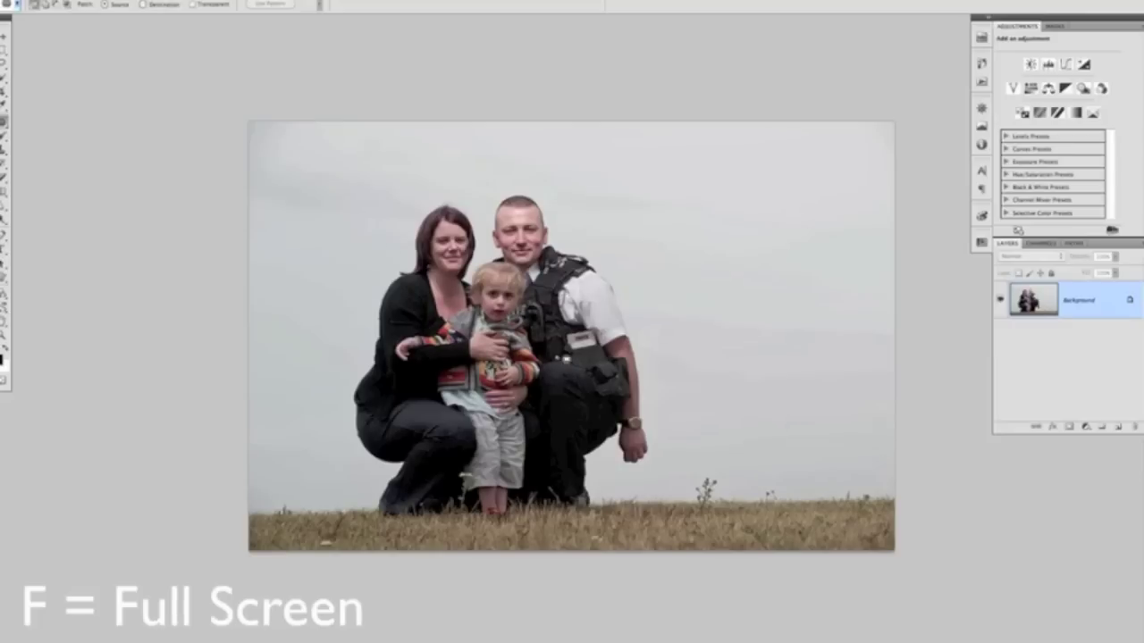
Step: Convert the locked Background of the family photo into a regular layer named Layer 0 with Normal mode and 100% opacity
scroll(589, 370, down, 5)
drag(637, 334, 328, 444)
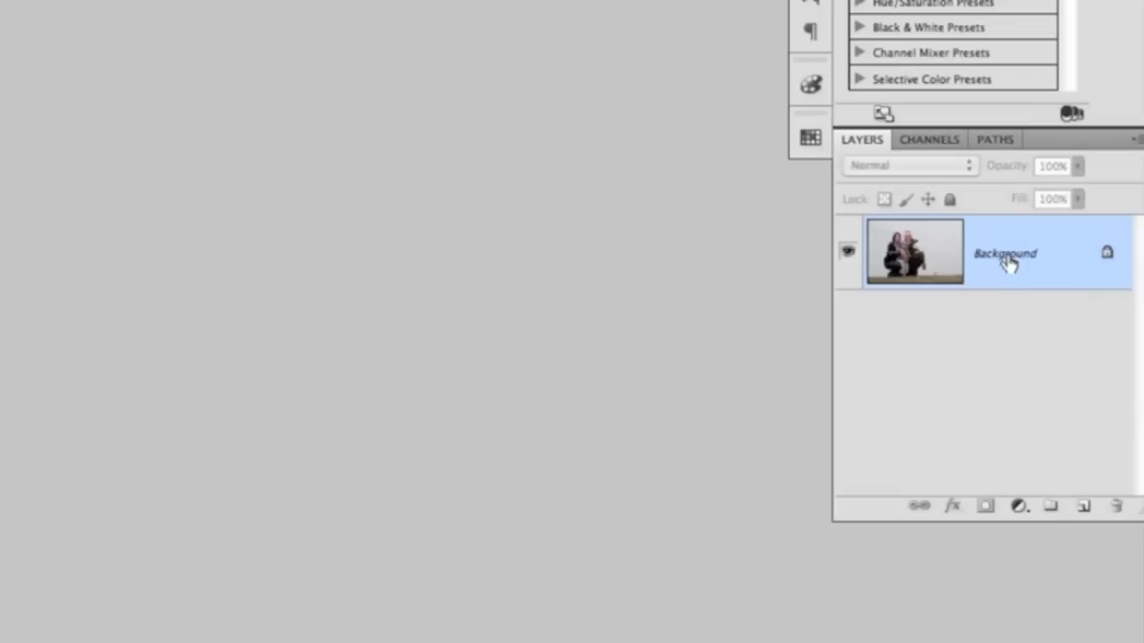
double_click(1005, 257)
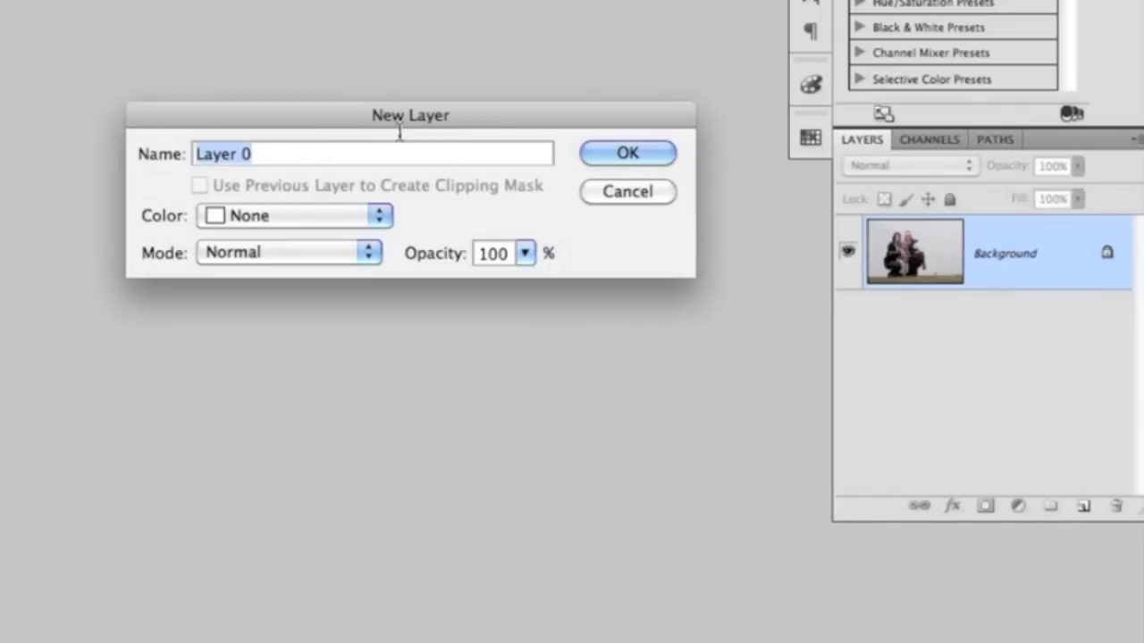
click(618, 154)
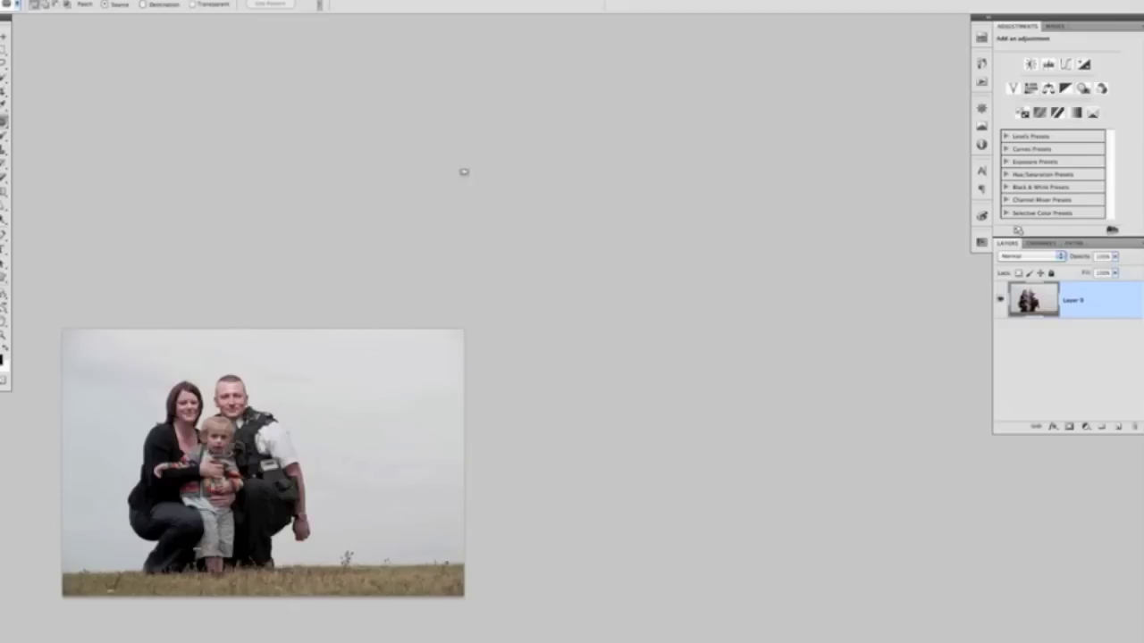
Step: Extend the canvas with the Crop tool, adding empty space above and to the right of the family photo, roughly doubling its width
key(c)
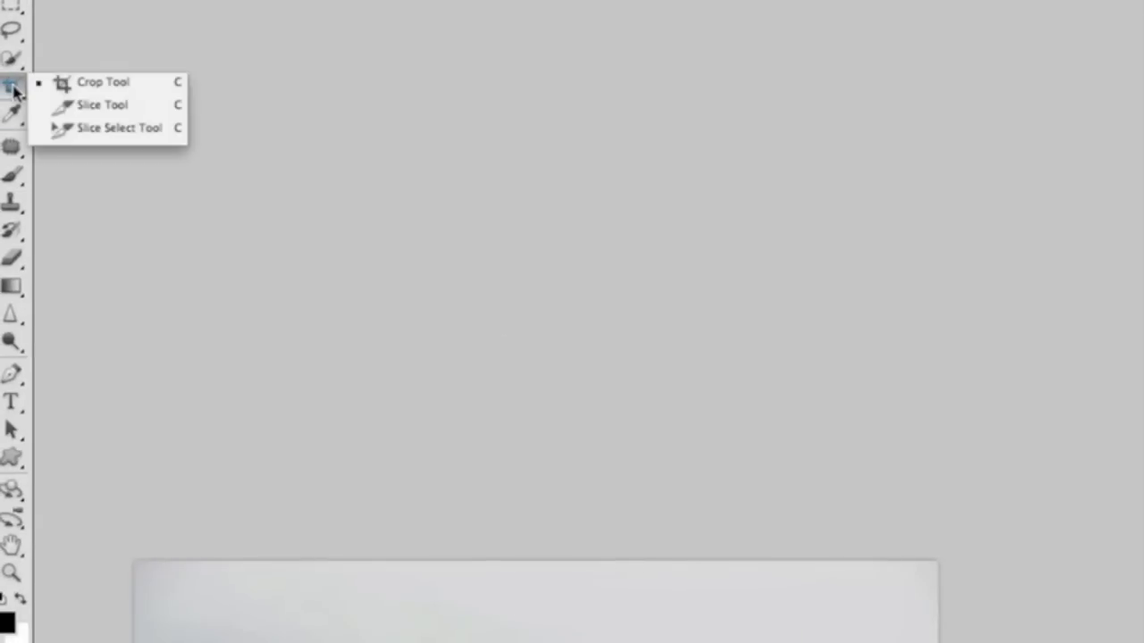
click(93, 84)
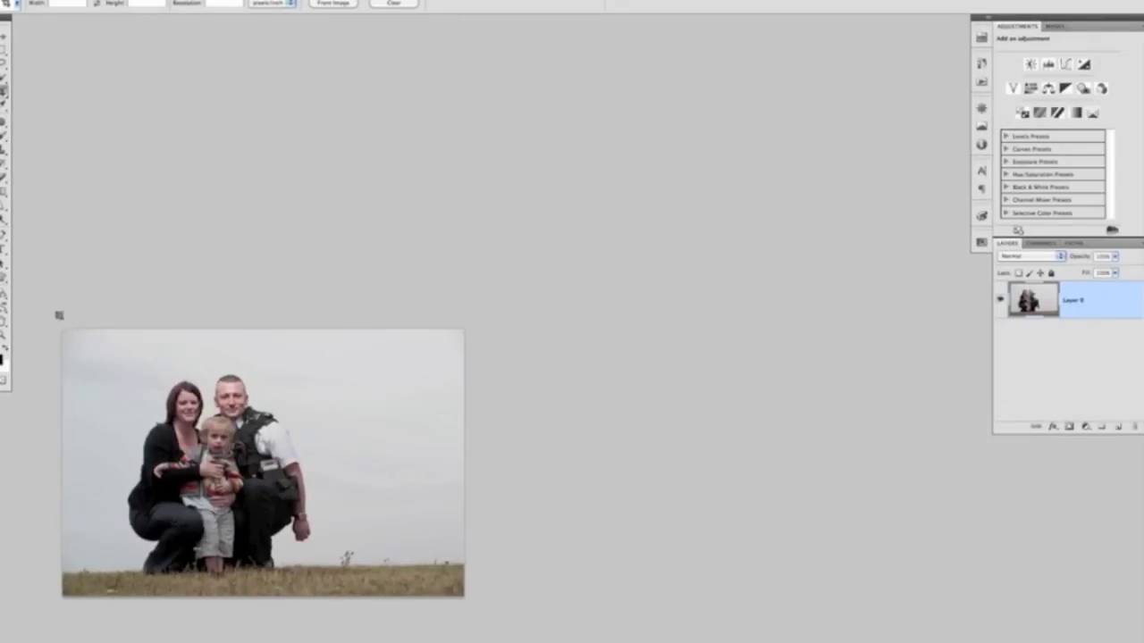
drag(63, 329, 483, 602)
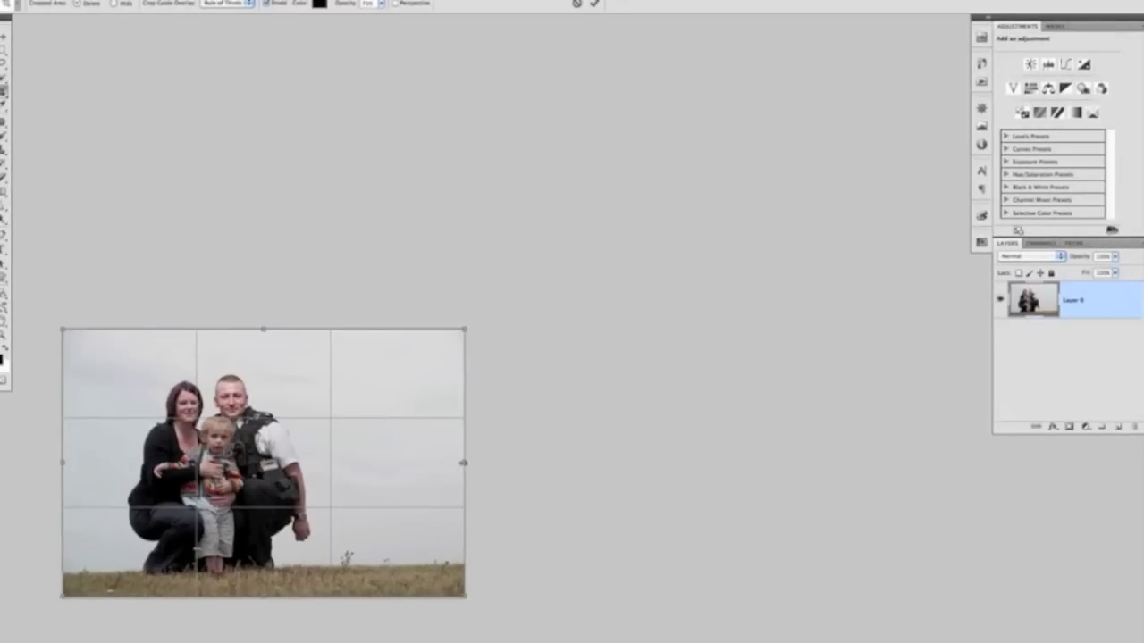
drag(463, 462, 783, 482)
drag(423, 329, 472, 176)
drag(783, 367, 849, 367)
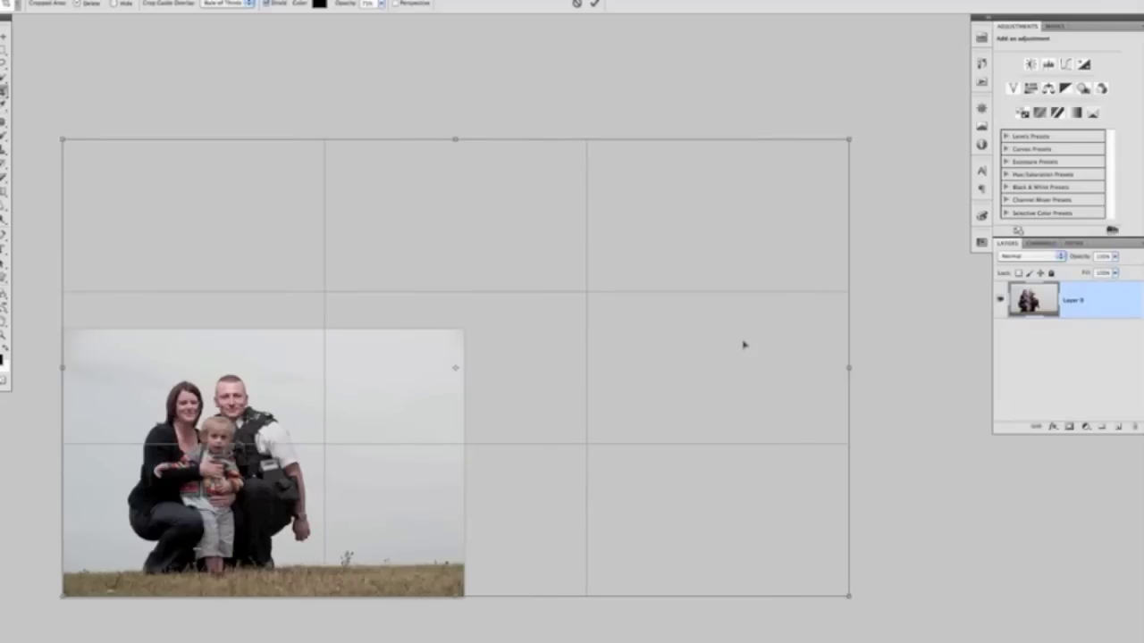
drag(455, 138, 455, 130)
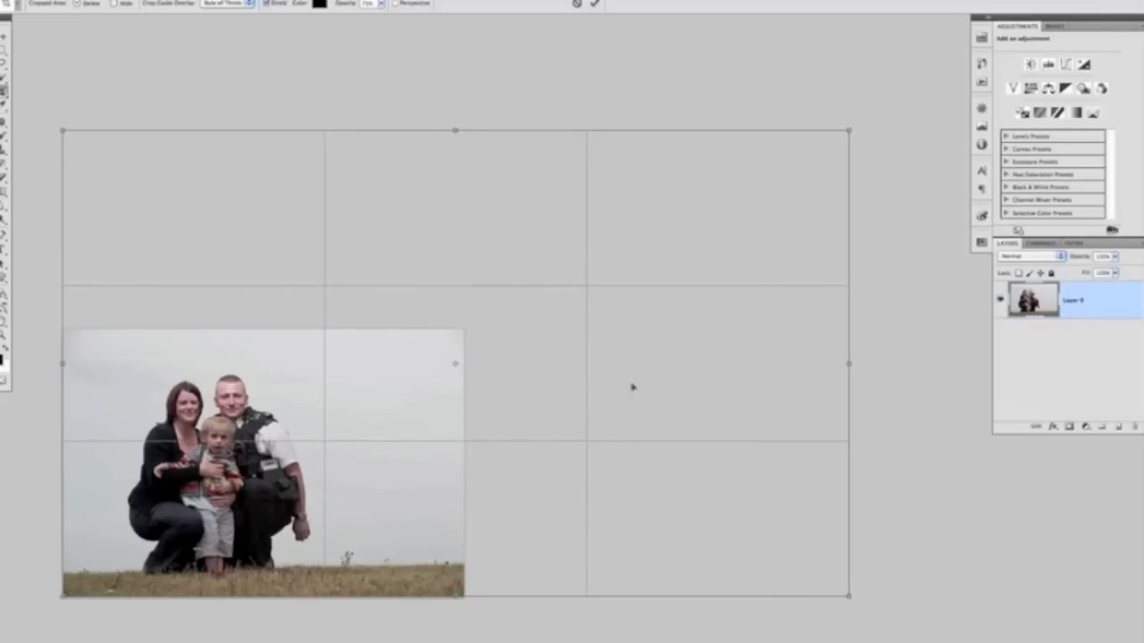
key(Return)
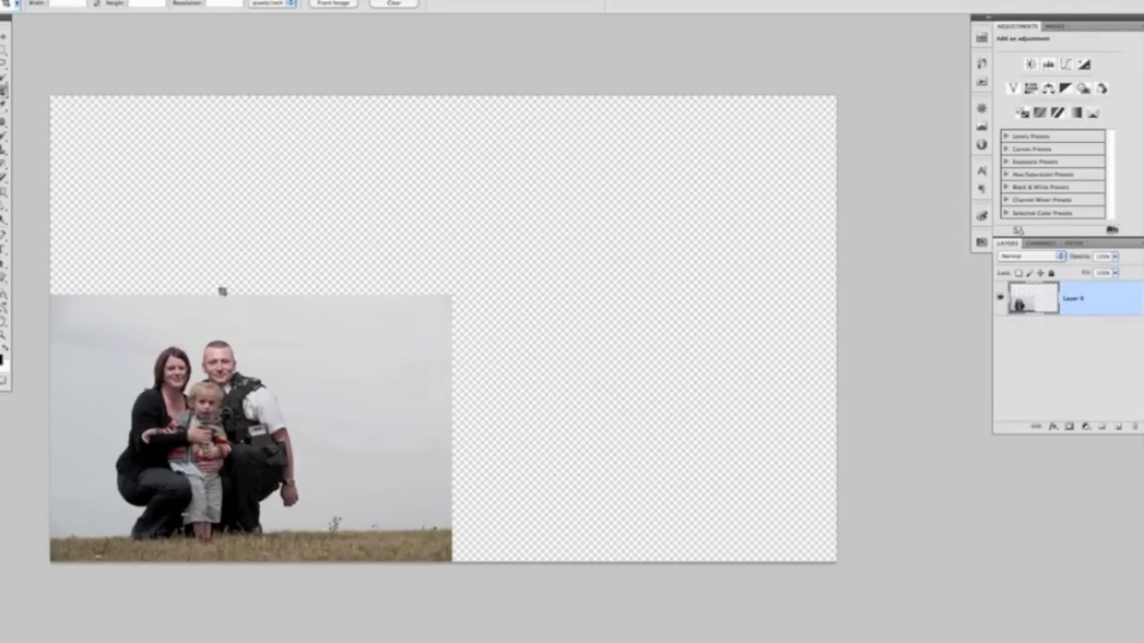
Step: Place the photo _GAD4620.jpg of the two runners into the document as a new layer
key(v)
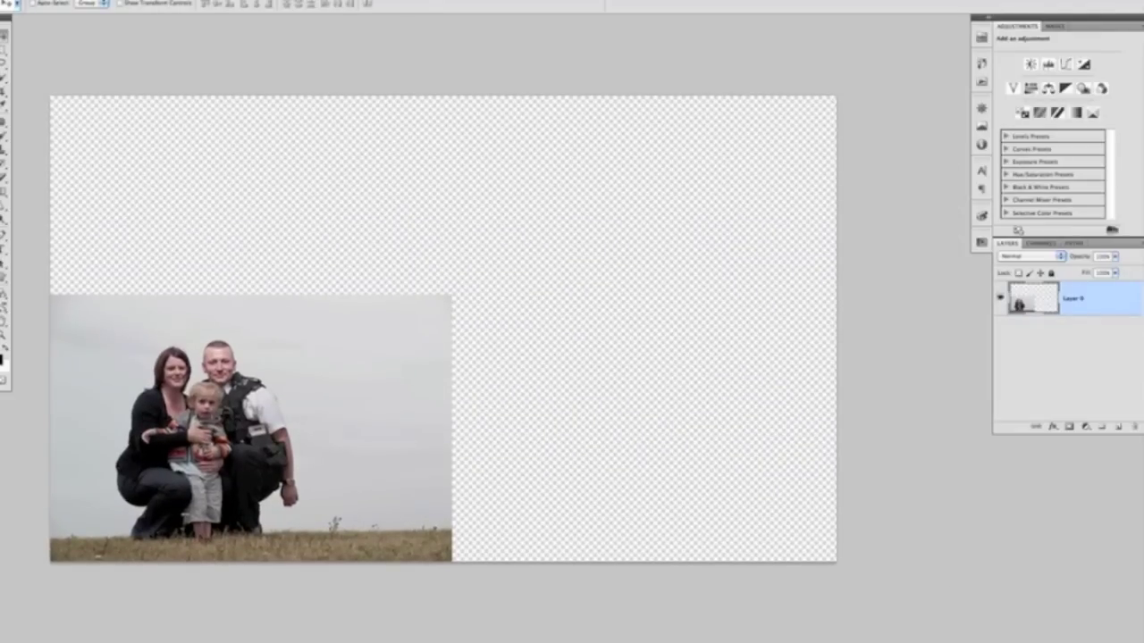
click(88, 0)
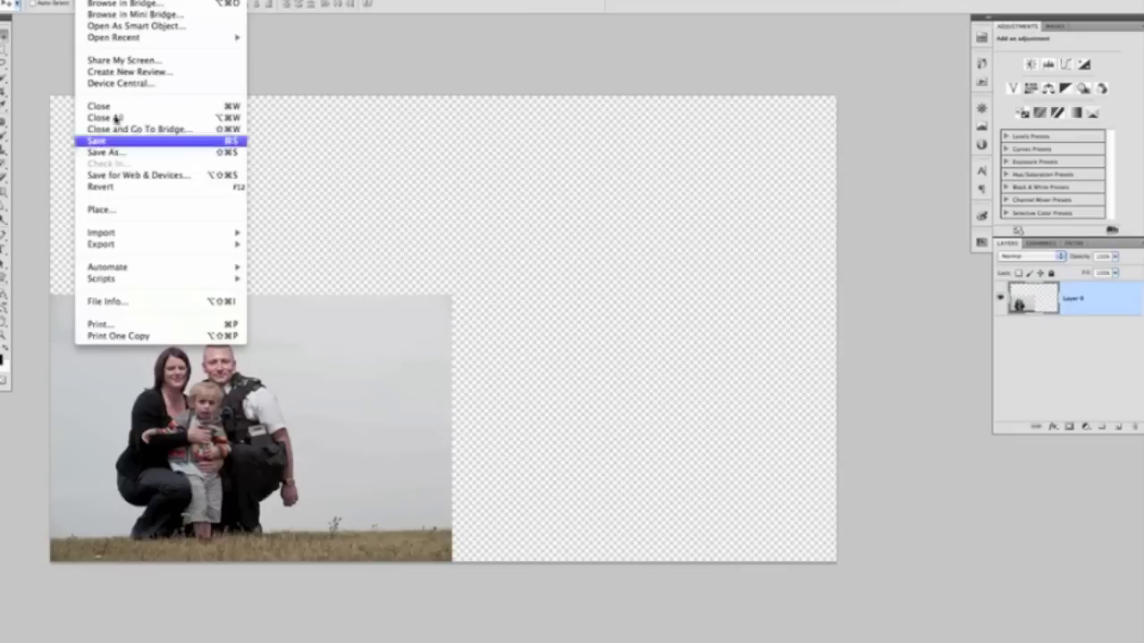
click(116, 211)
click(152, 209)
click(457, 106)
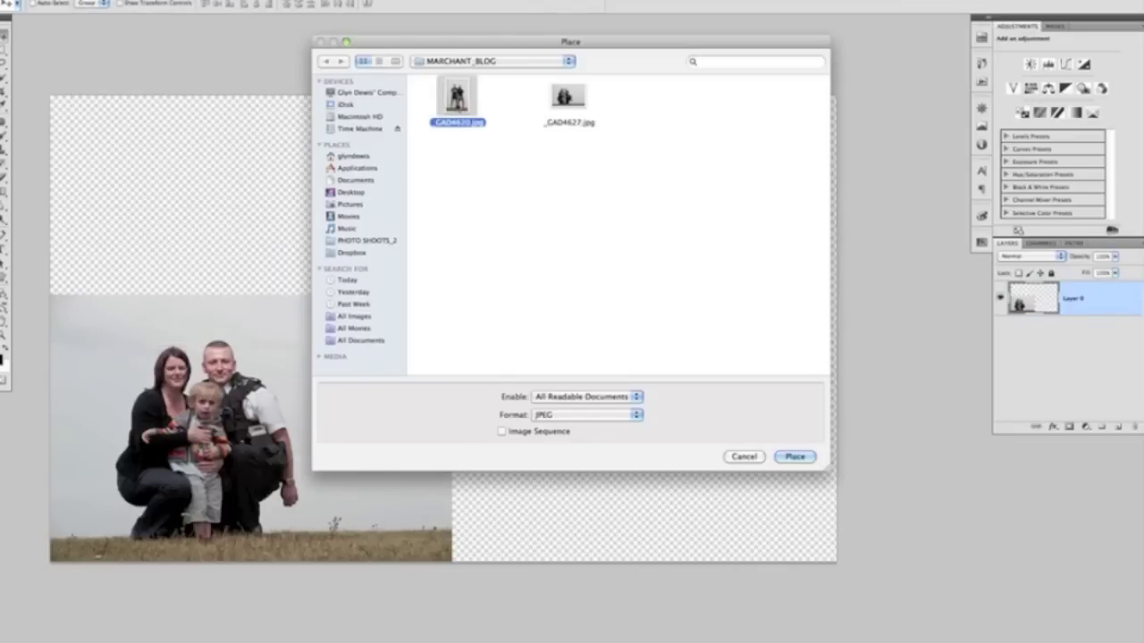
click(794, 458)
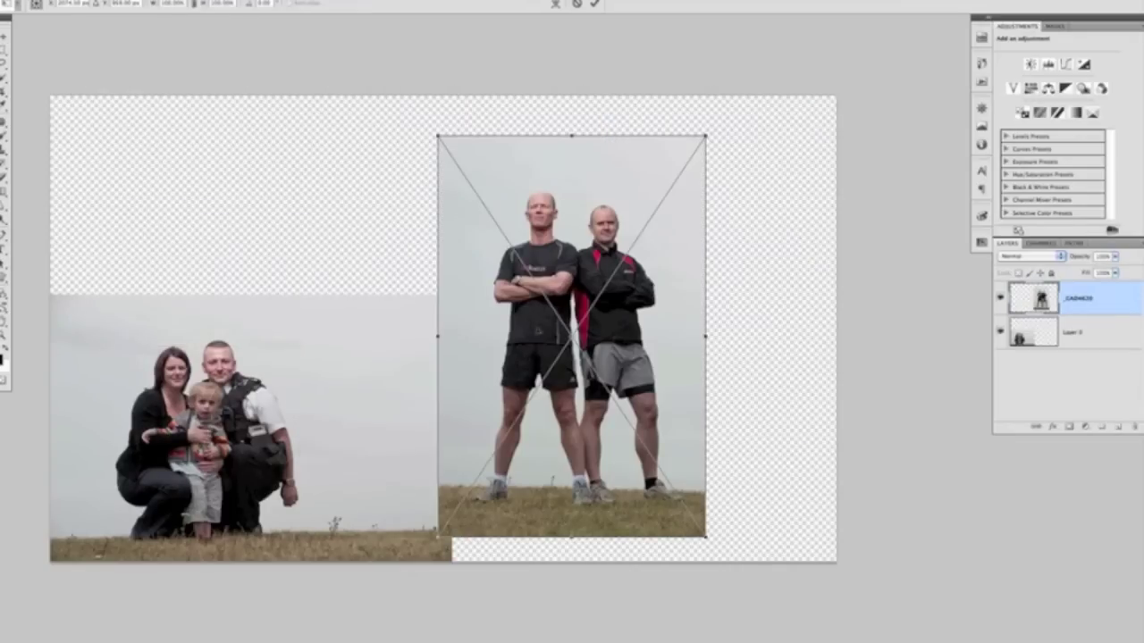
key(Return)
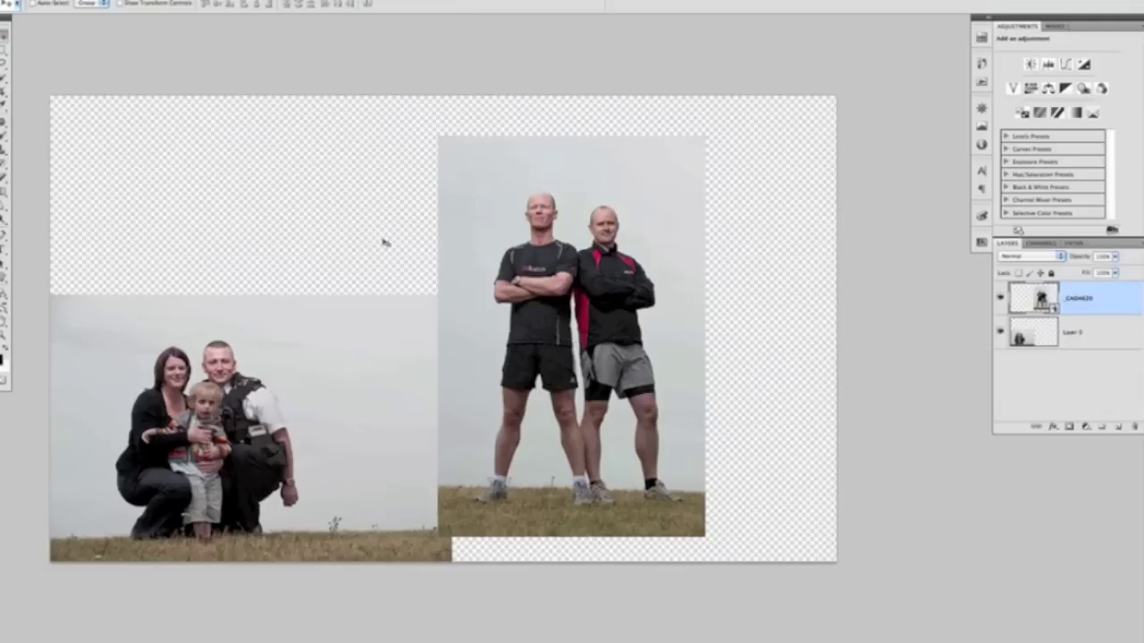
Step: Move the runners' photo over the family photo and lower its opacity to about 60% so both photos can be compared
drag(535, 314, 381, 465)
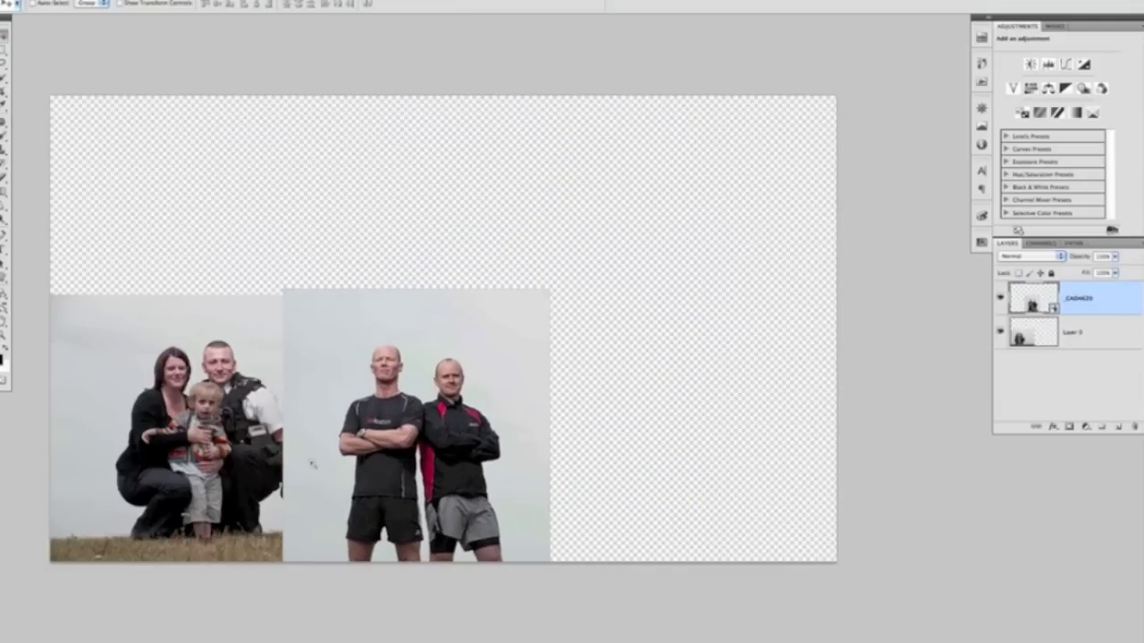
drag(287, 433, 638, 436)
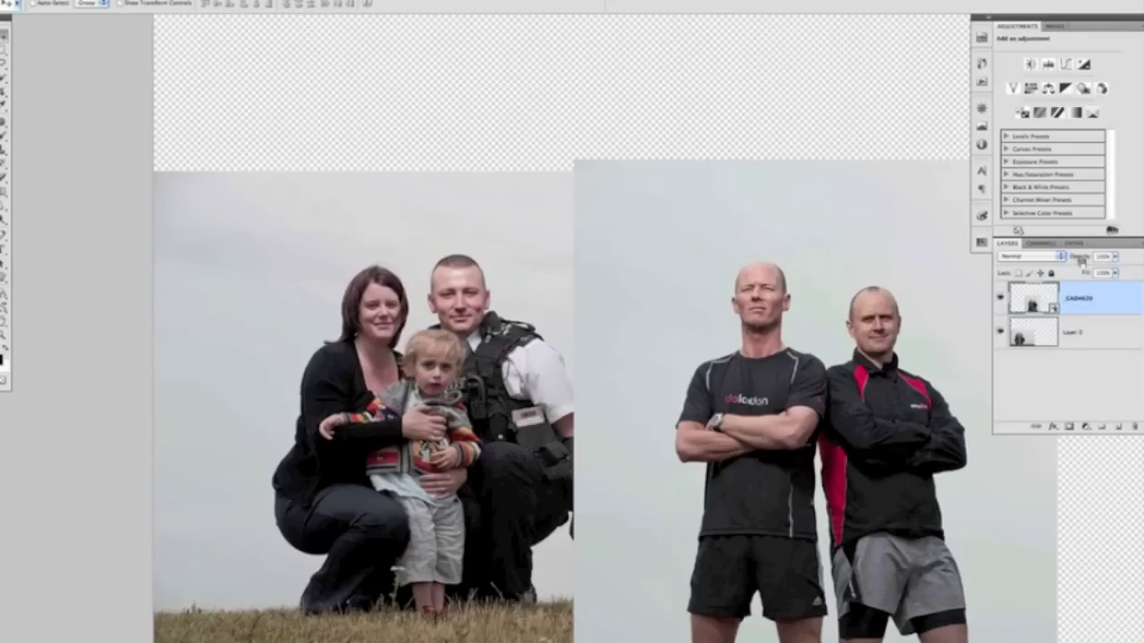
drag(1080, 257, 1060, 257)
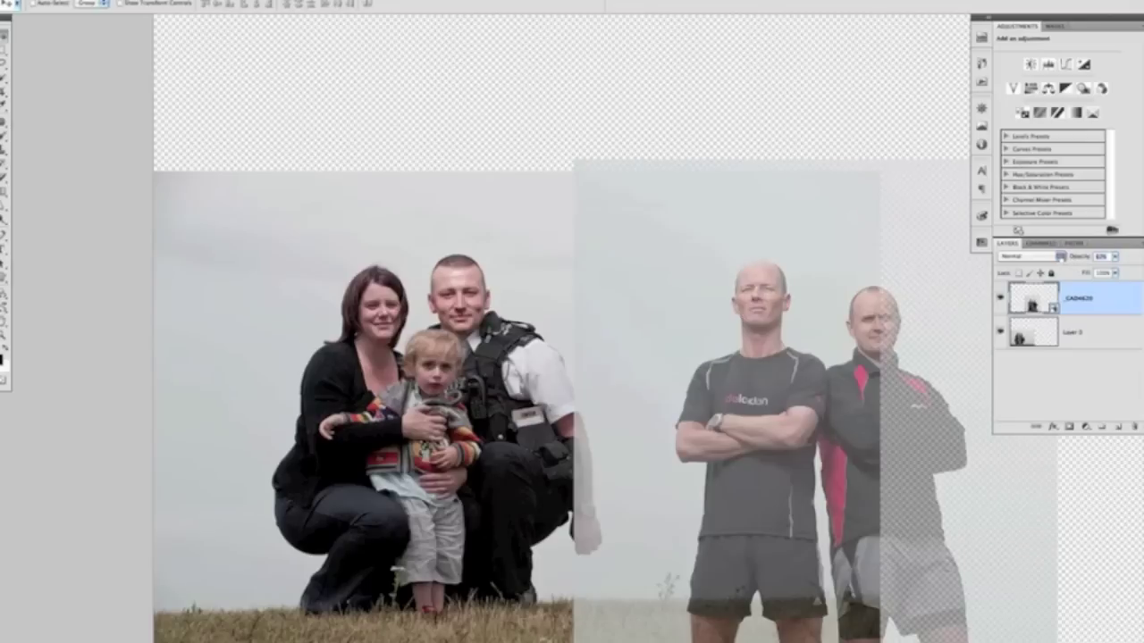
drag(674, 340, 429, 341)
drag(489, 366, 490, 369)
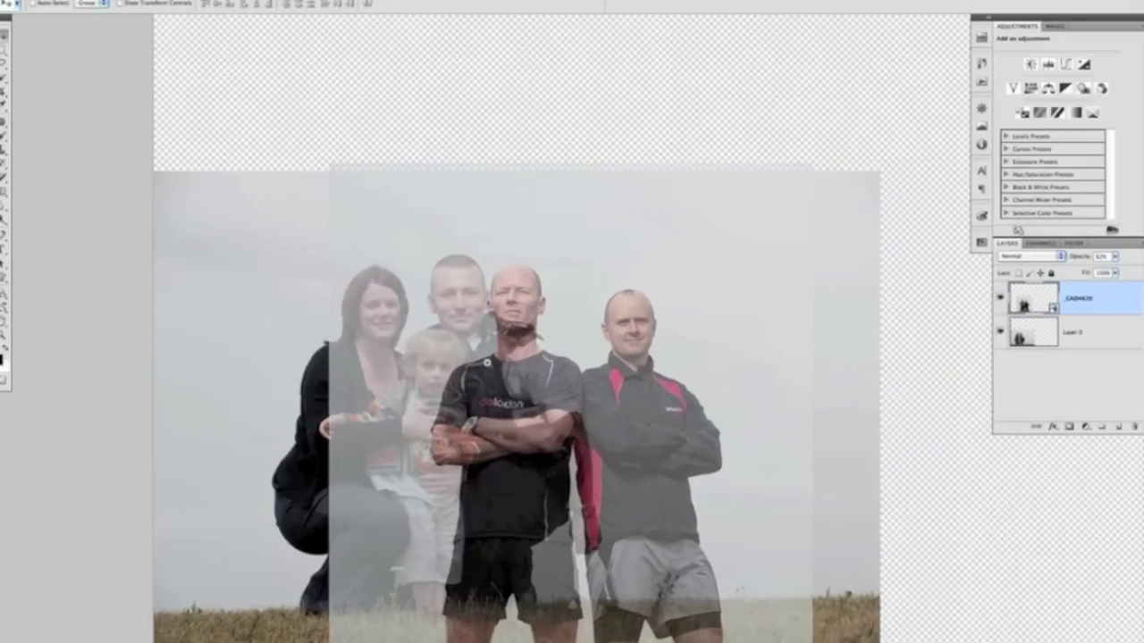
super+click(491, 369)
Step: Fine-position the semi-transparent runners' photo so the taller runner's head sits right beside the policeman's head for a size comparison
key(ctrl+plus)
mouse_move(573, 250)
mouse_down()
mouse_move(550, 264)
mouse_move(584, 249)
mouse_move(565, 249)
mouse_up()
key(Left)
key(Left)
key(Left)
key(Left)
key(Left)
key(Left)
key(Left)
key(Left)
key(Left)
key(Left)
key(Left)
key(Left)
key(Left)
key(Left)
key(Left)
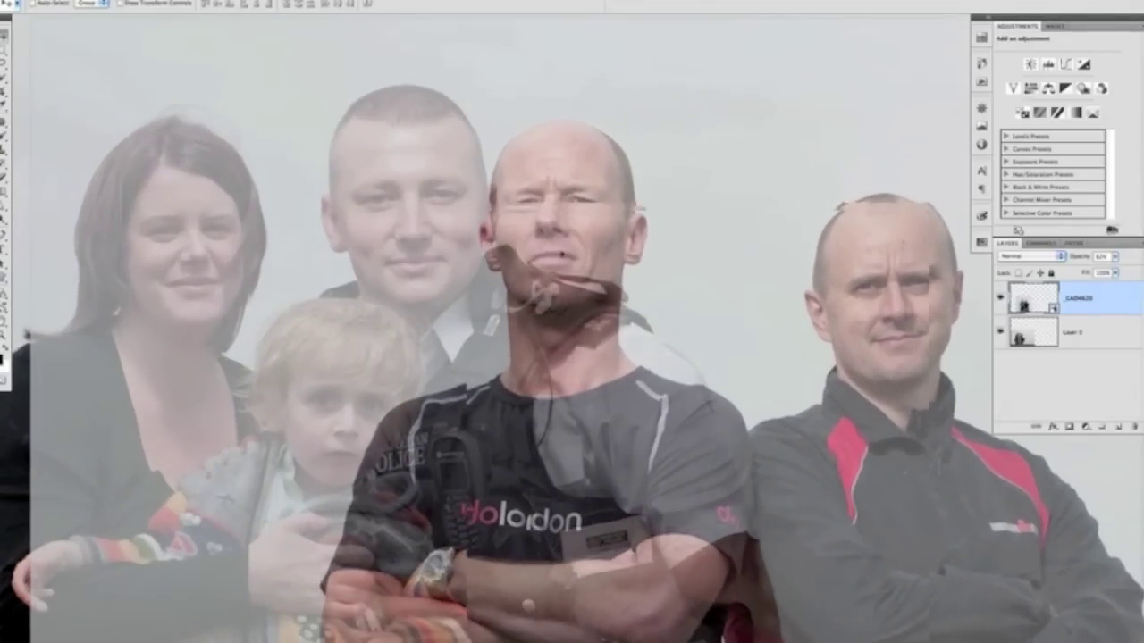
key(Right)
key(Right)
key(Right)
key(Right)
key(Right)
key(Right)
key(Right)
key(Right)
key(Right)
key(Right)
key(Right)
key(Right)
key(Left)
key(Left)
key(Left)
key(Left)
key(Left)
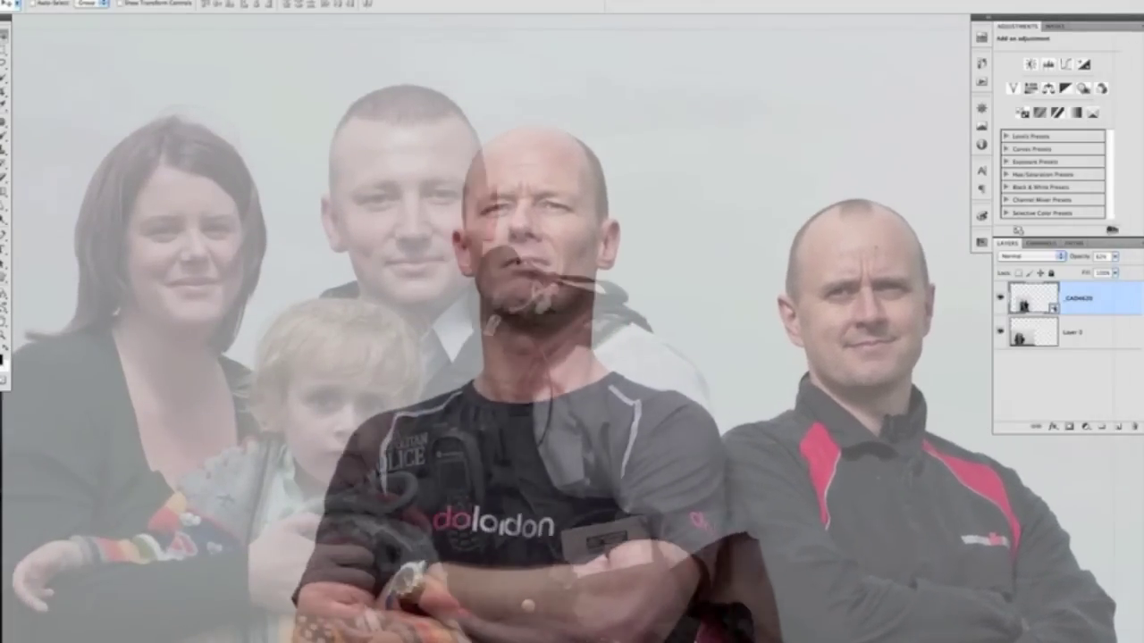
key(Right)
key(Right)
key(Right)
key(Right)
key(Right)
key(Right)
key(Right)
key(Right)
key(Right)
key(Right)
key(Right)
key(Right)
drag(581, 259, 545, 261)
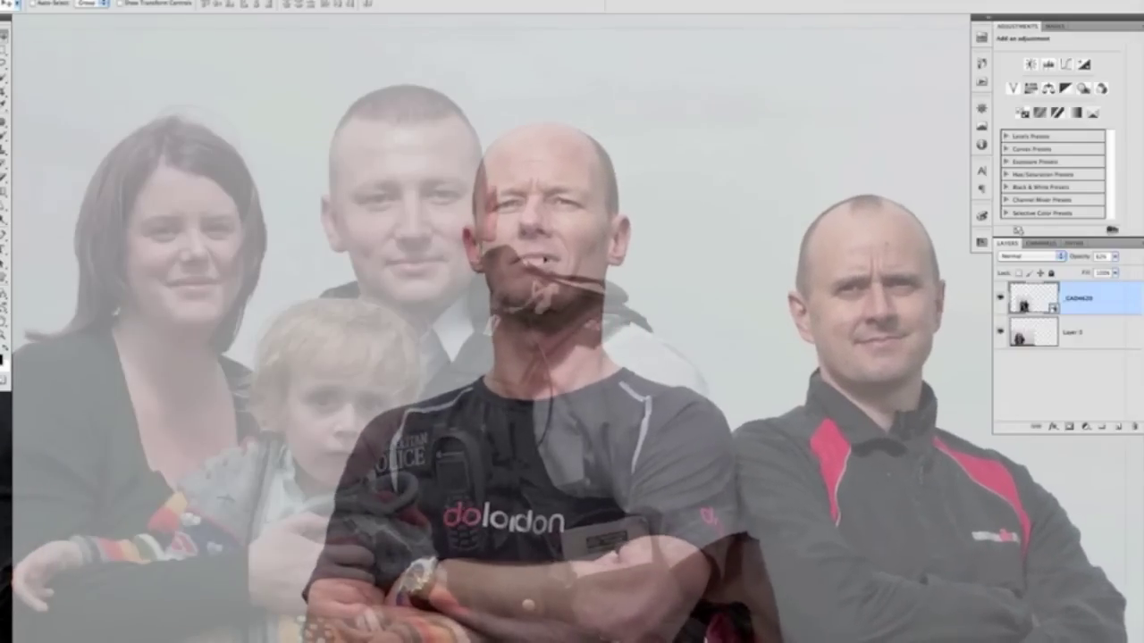
drag(616, 336, 551, 329)
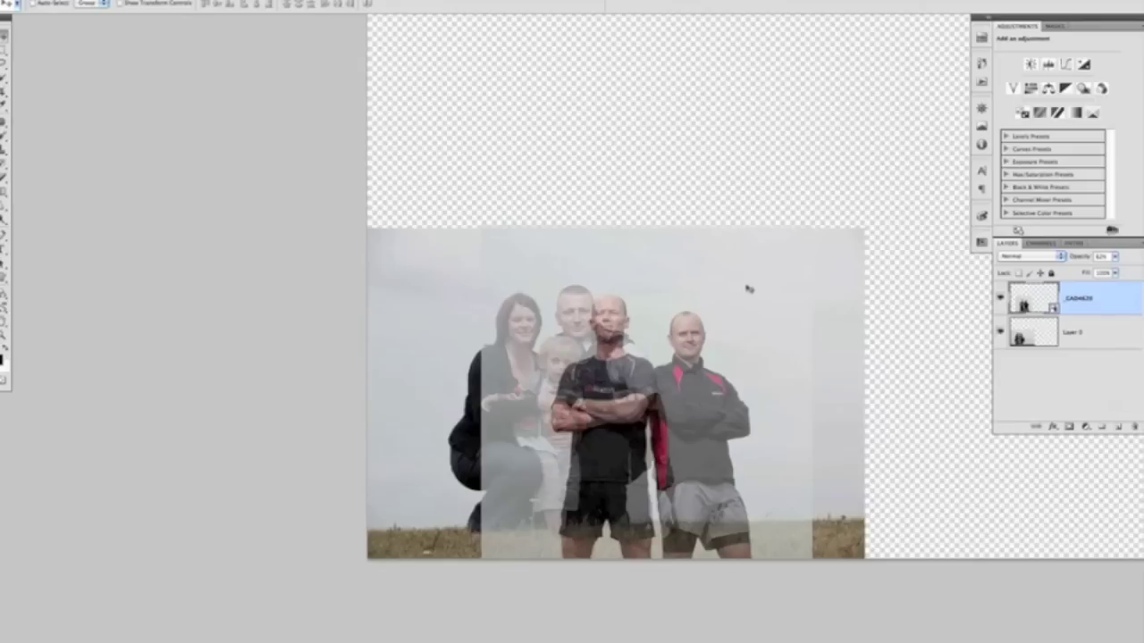
Step: Scale the runners' photo up proportionally to about 111% with Free Transform to match the head sizes in the family photo
key(ctrl+t)
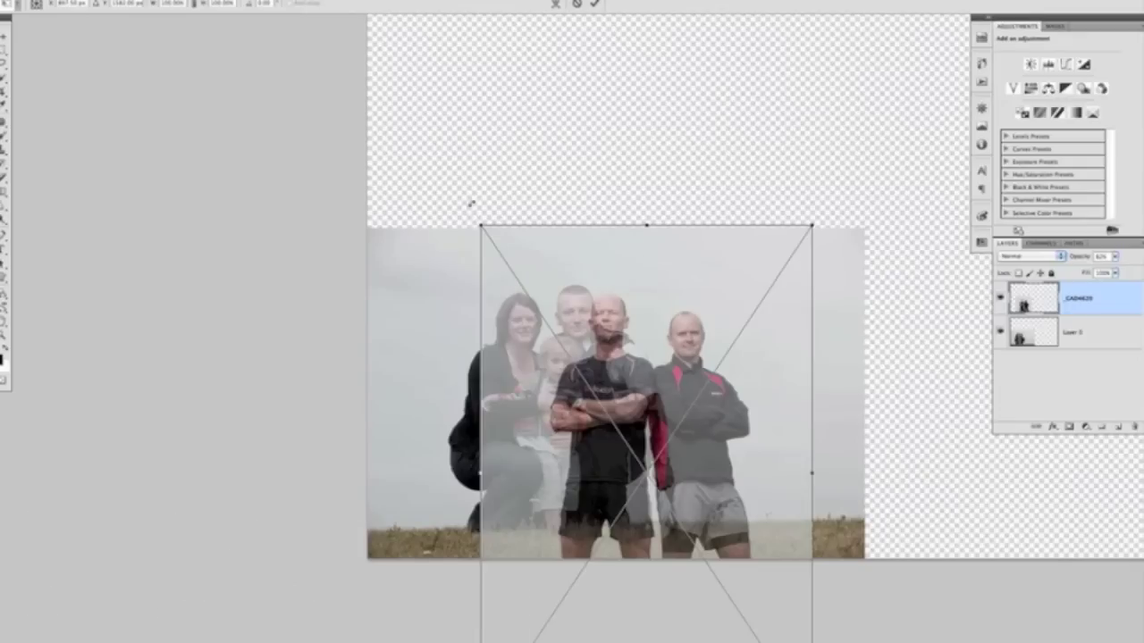
mouse_move(480, 226)
mouse_down()
mouse_move(440, 180)
mouse_move(523, 273)
mouse_move(407, 154)
mouse_move(479, 221)
mouse_up()
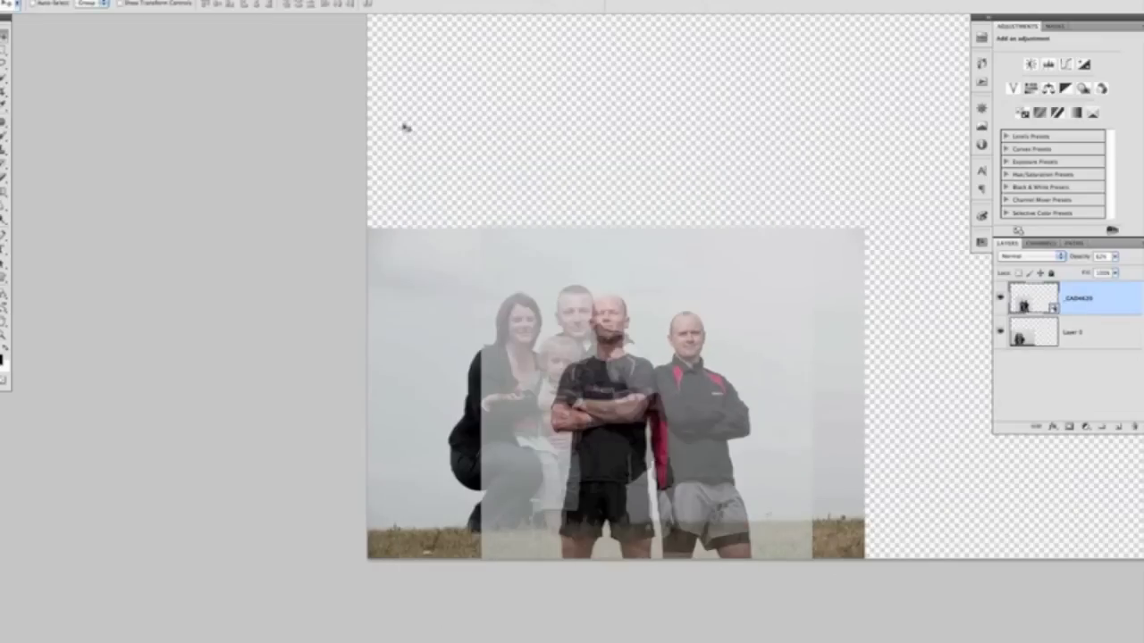
scroll(624, 338, up, 2)
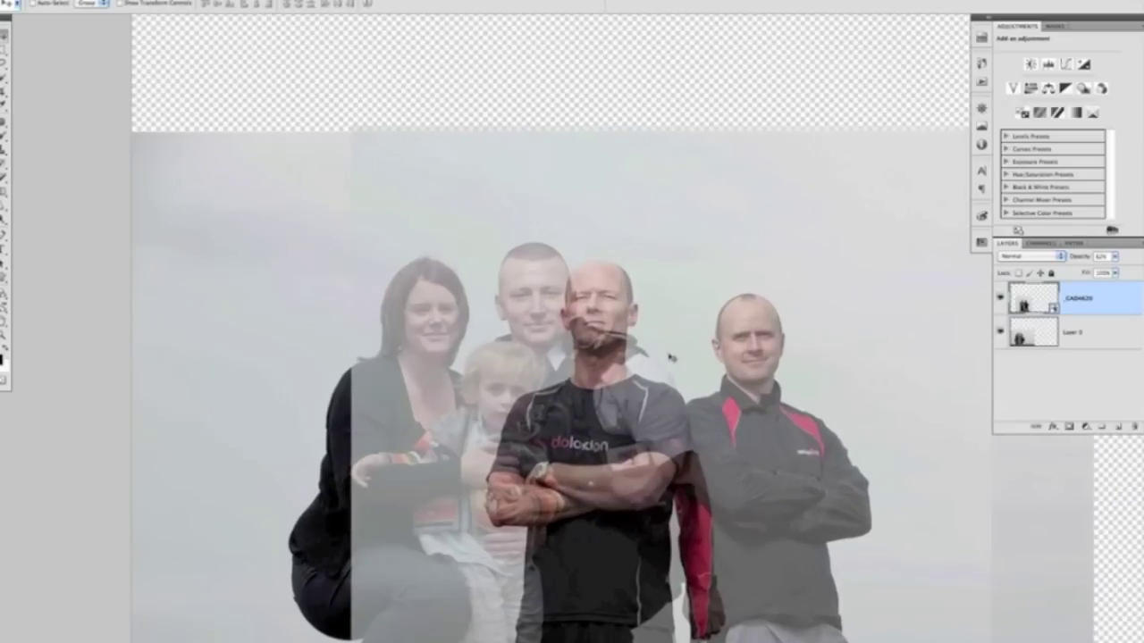
key(ctrl+t)
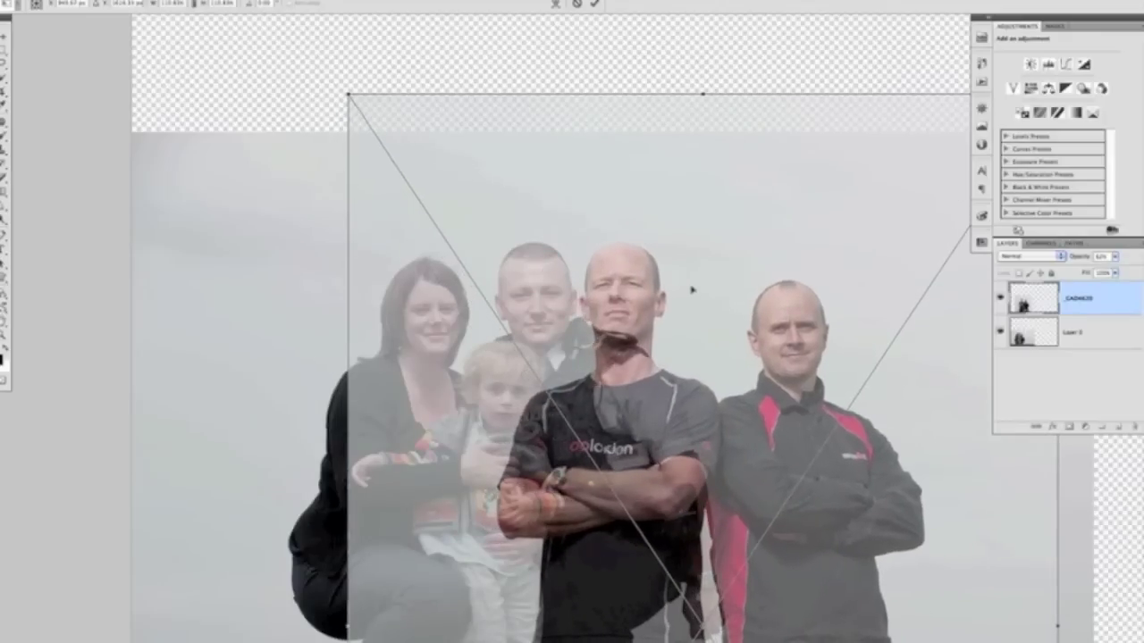
key(Return)
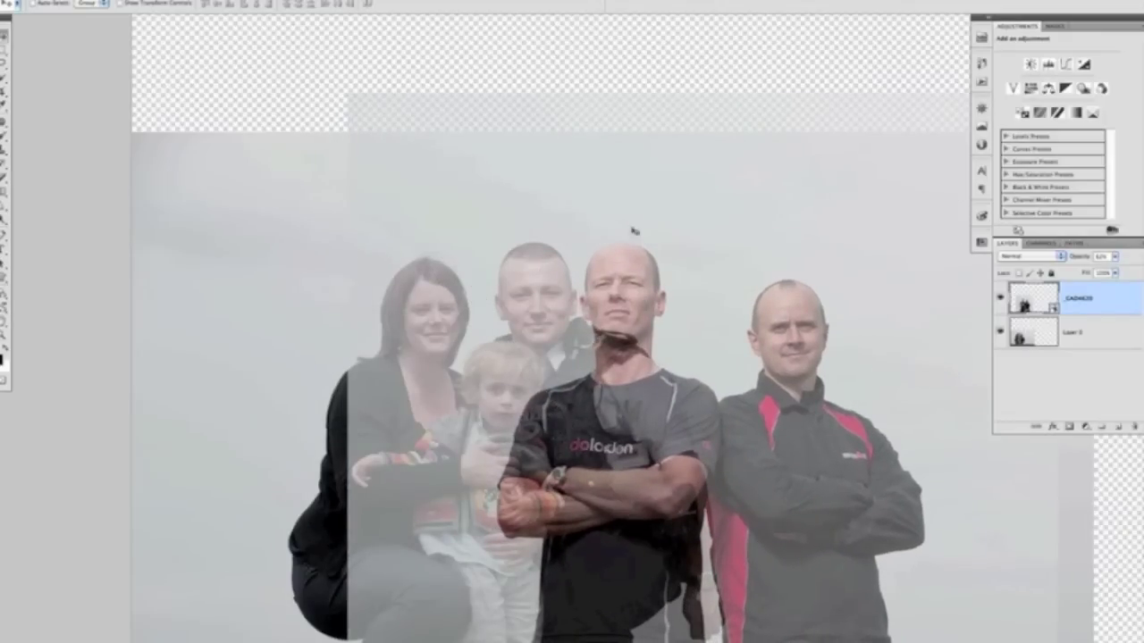
Step: Move the runners' photo to the right of the family group, lining up the grass horizons, and restore the layer's opacity to 100%
drag(1078, 259, 1121, 266)
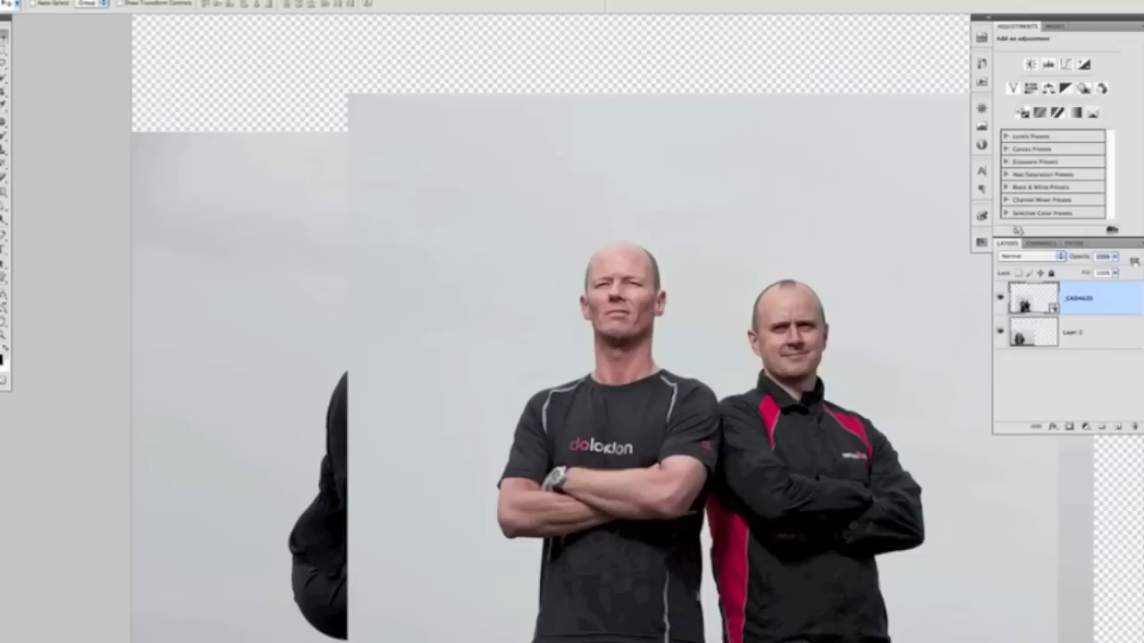
drag(1134, 262, 1137, 306)
scroll(683, 388, down, 5)
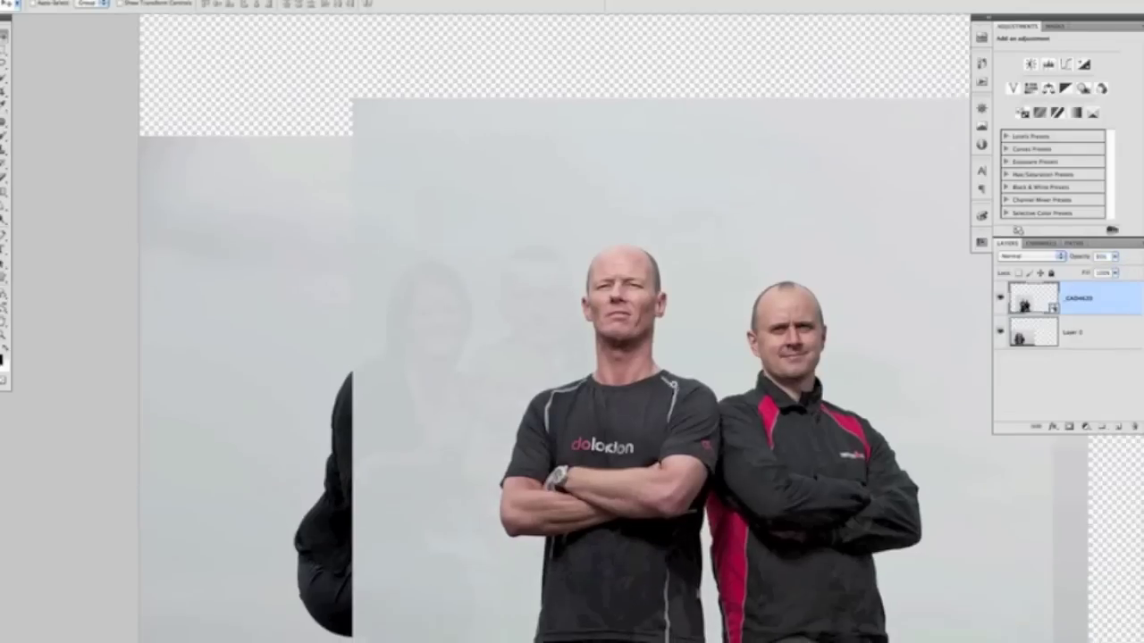
drag(714, 376, 710, 222)
drag(1080, 258, 1100, 257)
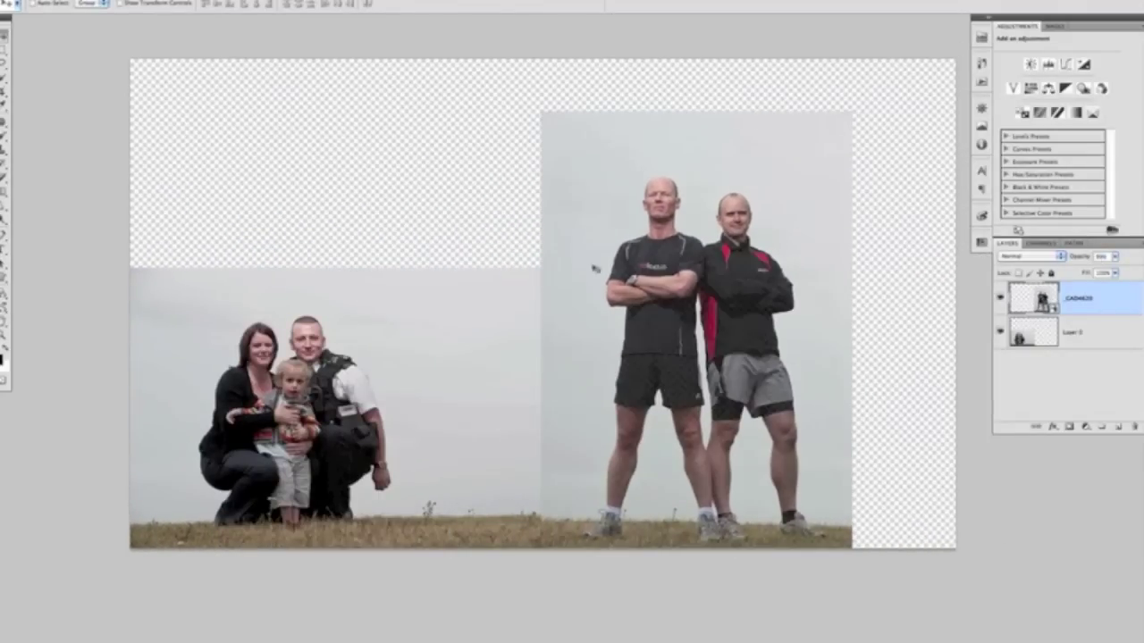
drag(714, 364, 706, 362)
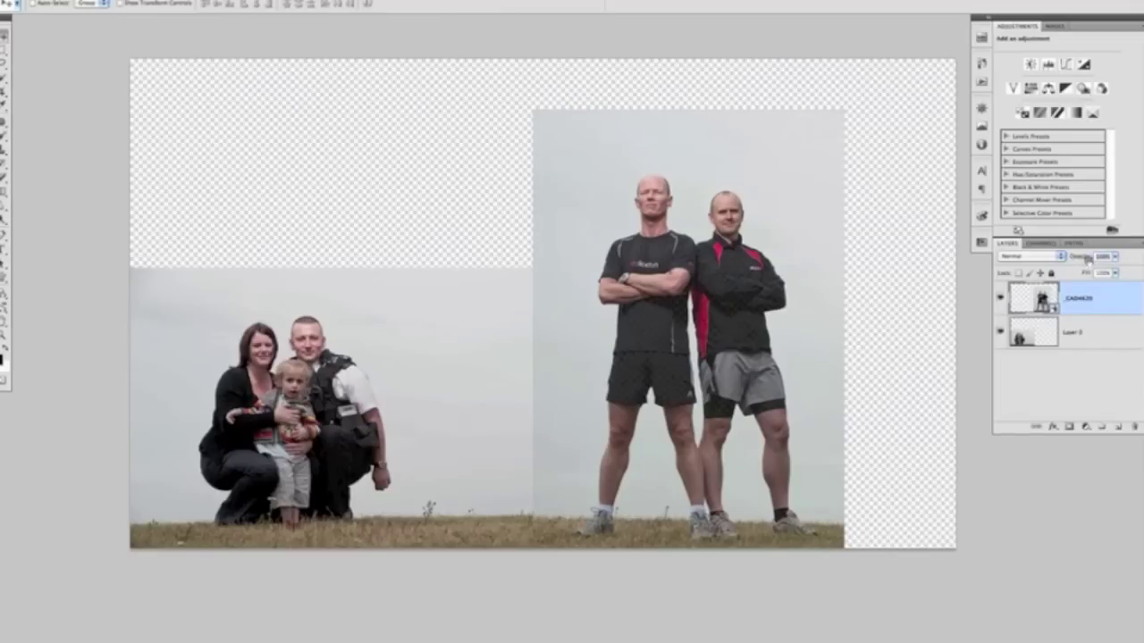
Step: Nudge the runners' photo slightly further from the family group and line its grass horizon up with the family photo's
mouse_move(627, 337)
mouse_down()
mouse_move(612, 334)
mouse_move(668, 327)
mouse_move(622, 332)
mouse_up()
key(Down)
key(Down)
key(Down)
key(Down)
key(Down)
key(Down)
key(Down)
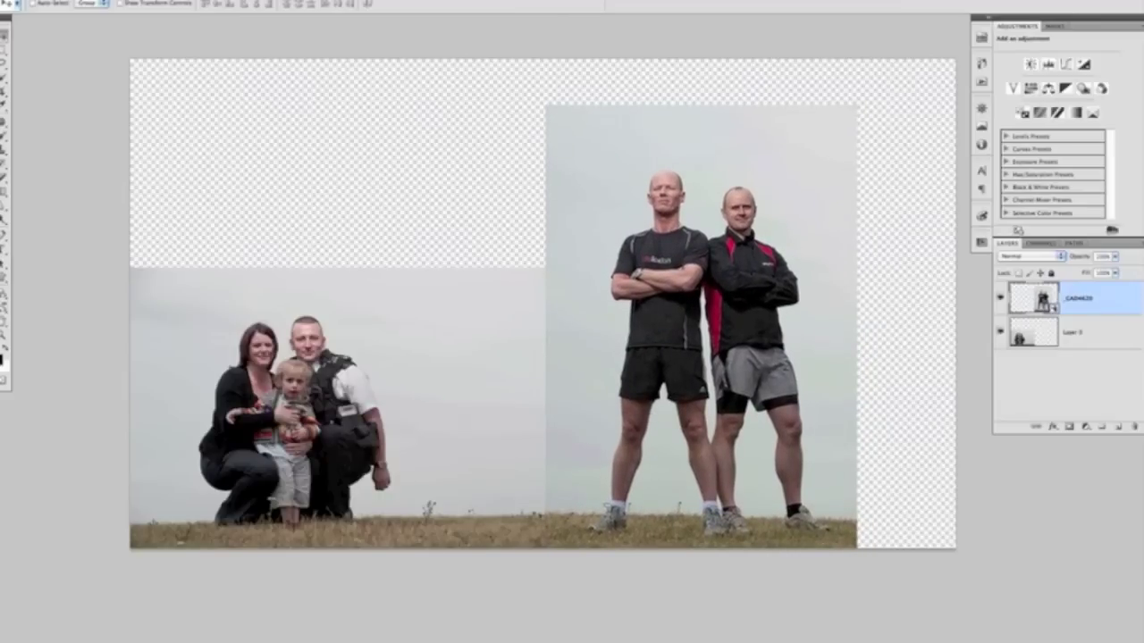
key(Down)
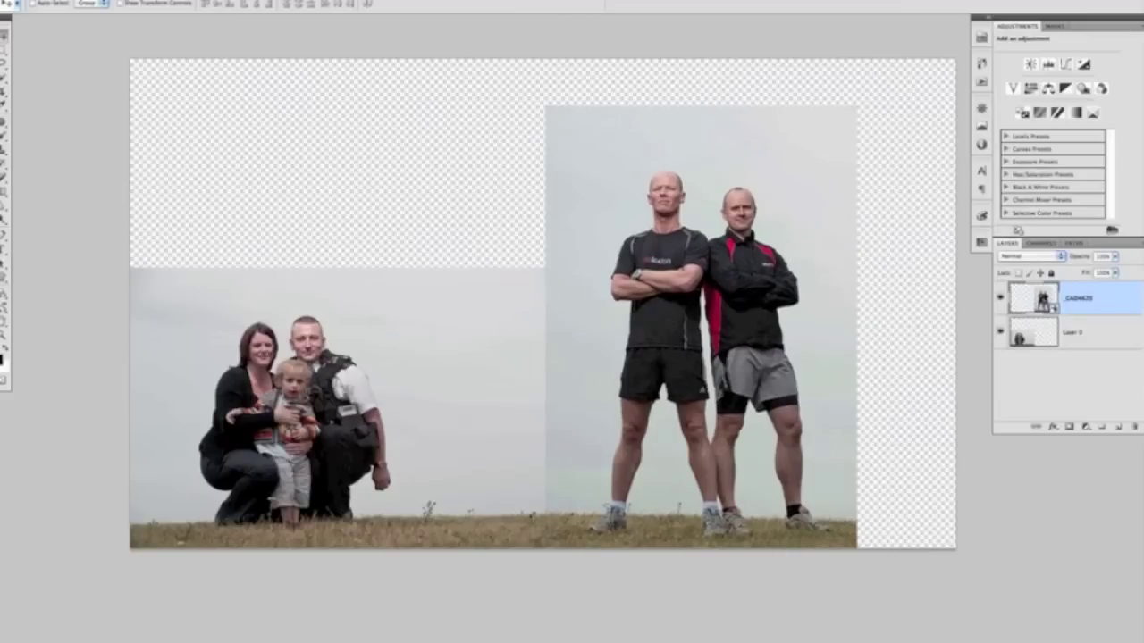
Step: Crop the canvas to the upper and right-hand edges of the runners' photo, removing the empty margins above and beside it
scroll(628, 355, down, 2)
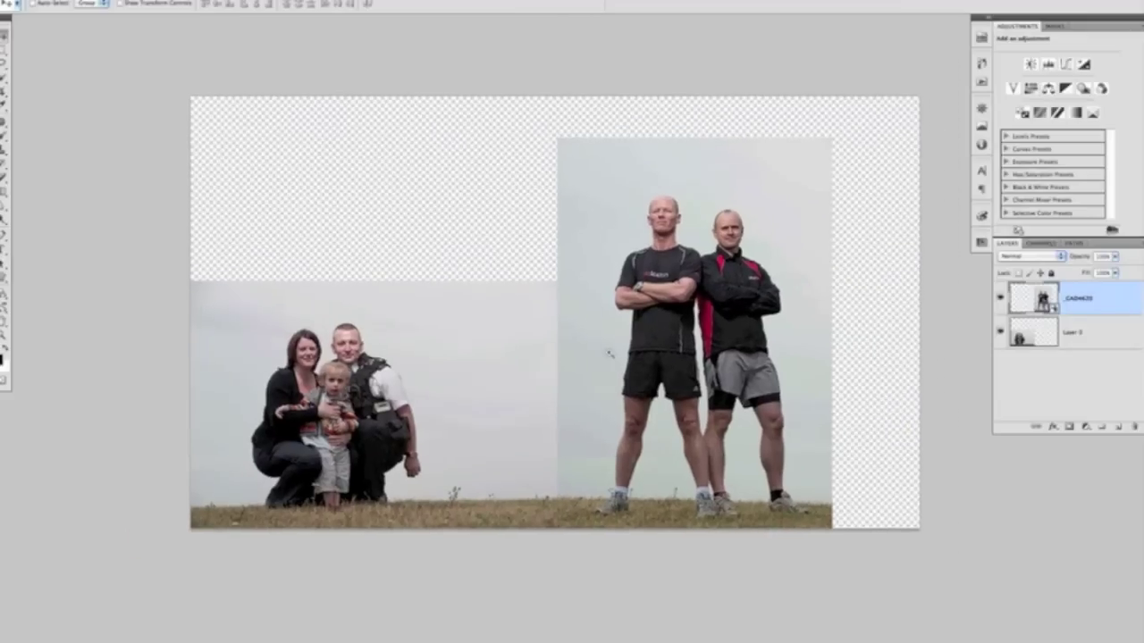
drag(633, 334, 579, 364)
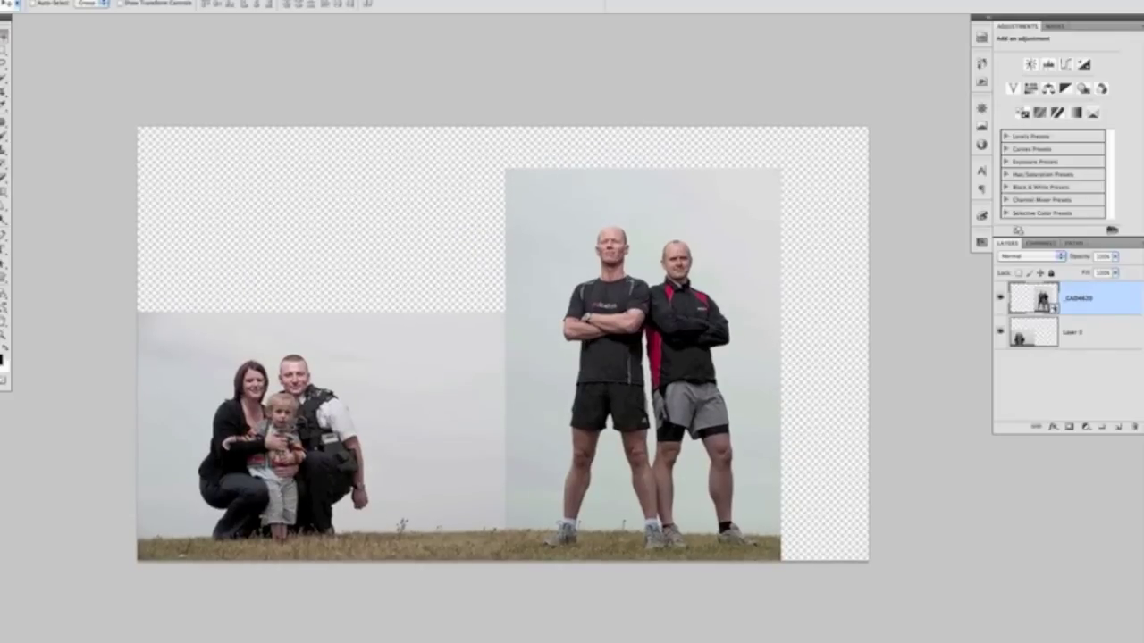
key(c)
drag(137, 126, 781, 562)
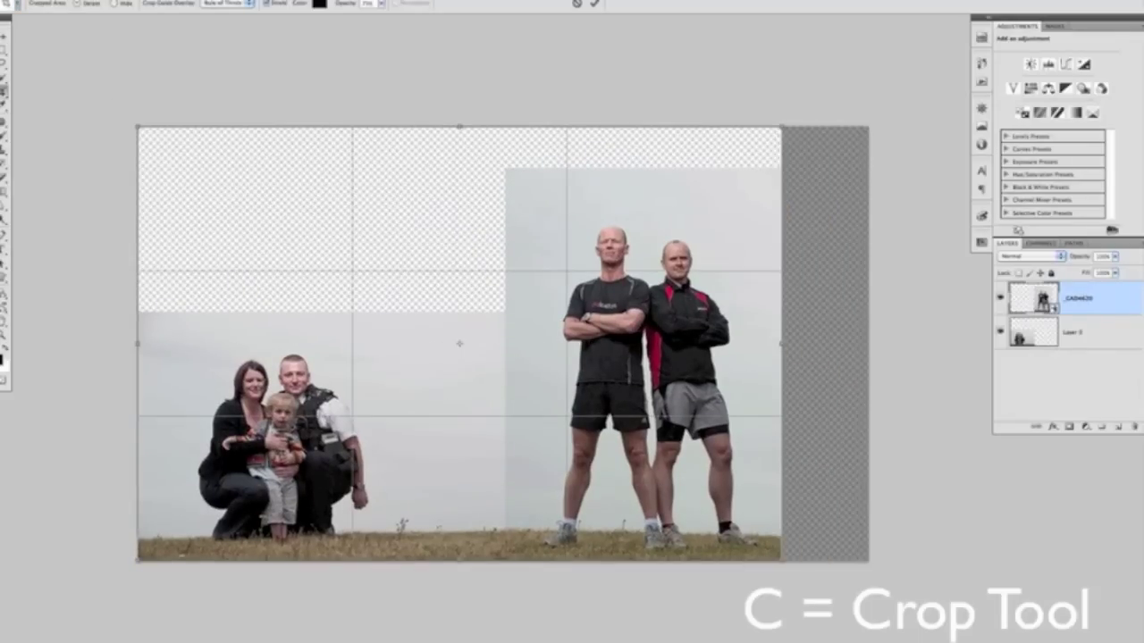
drag(455, 124, 459, 167)
key(Return)
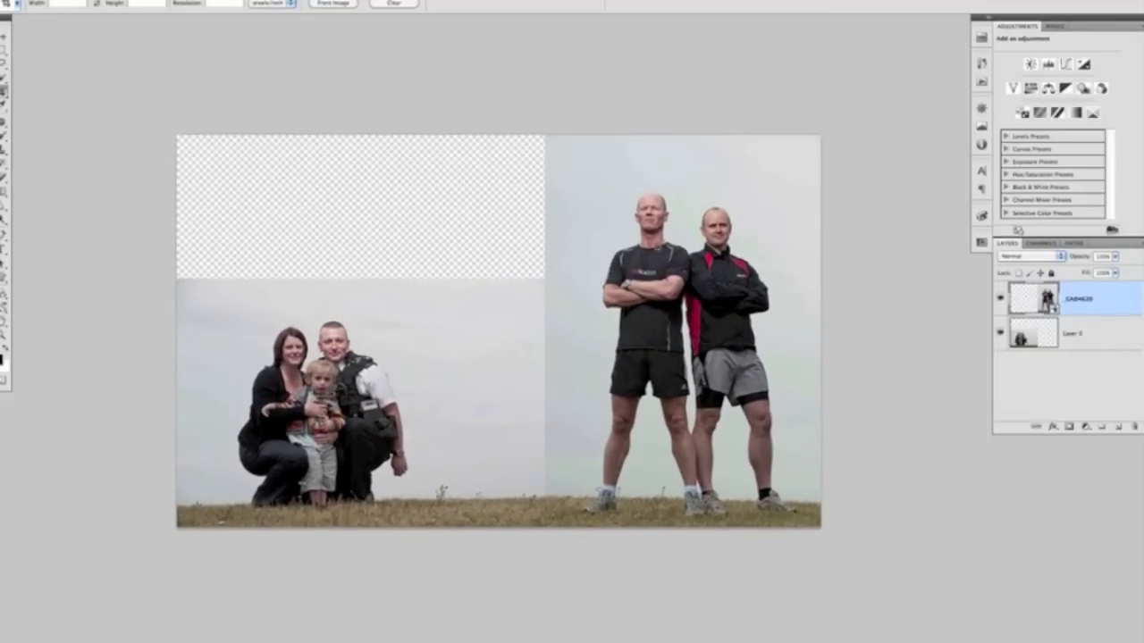
Step: Rasterize the runners' smart object layer so it can be blended with the family photo
super+click(568, 395)
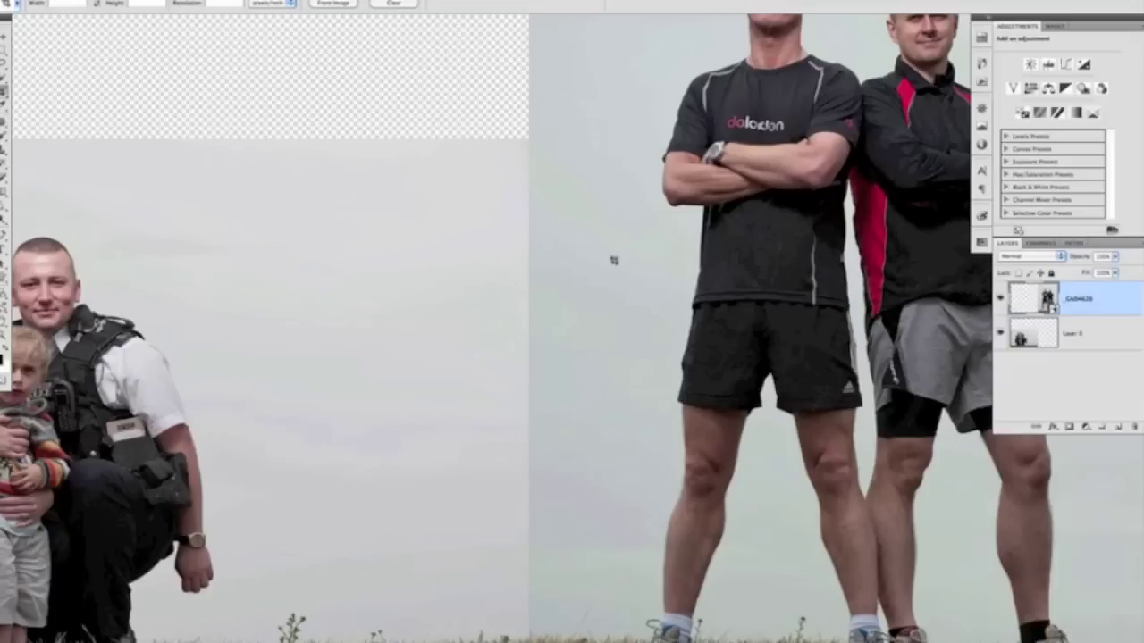
alt+click(600, 368)
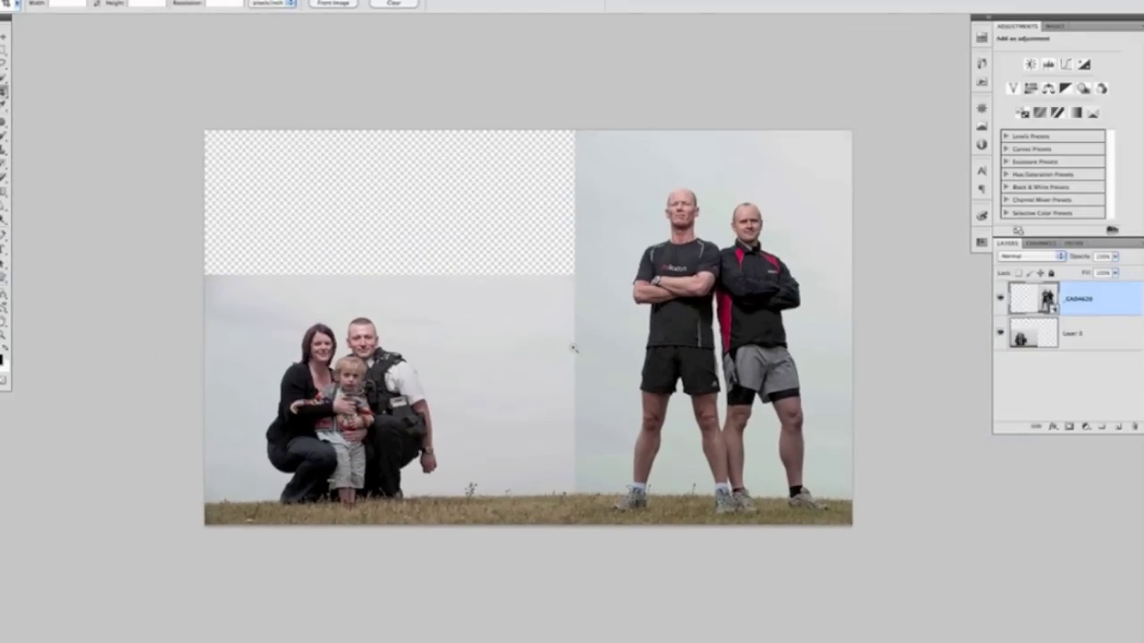
drag(574, 348, 573, 352)
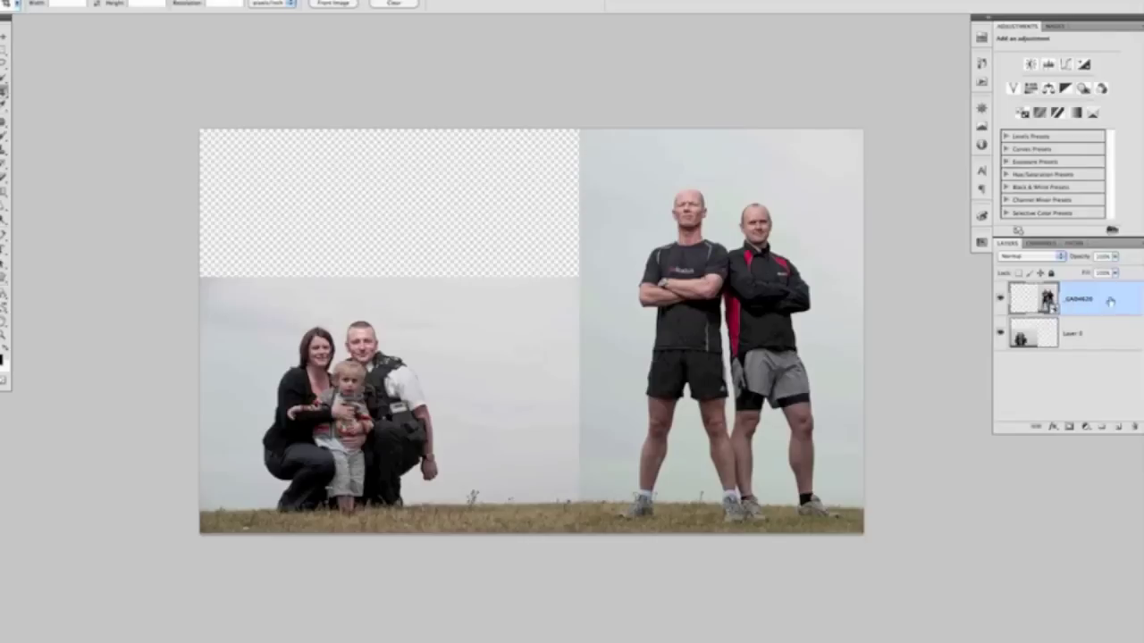
click(1091, 325)
click(1105, 299)
click(179, 0)
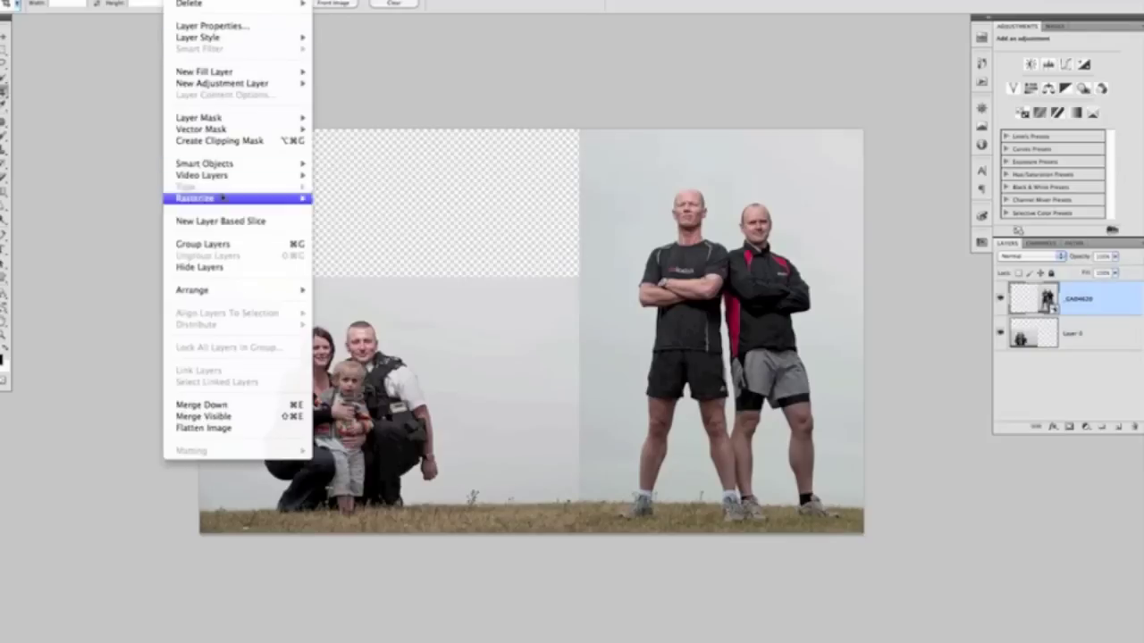
mouse_move(214, 166)
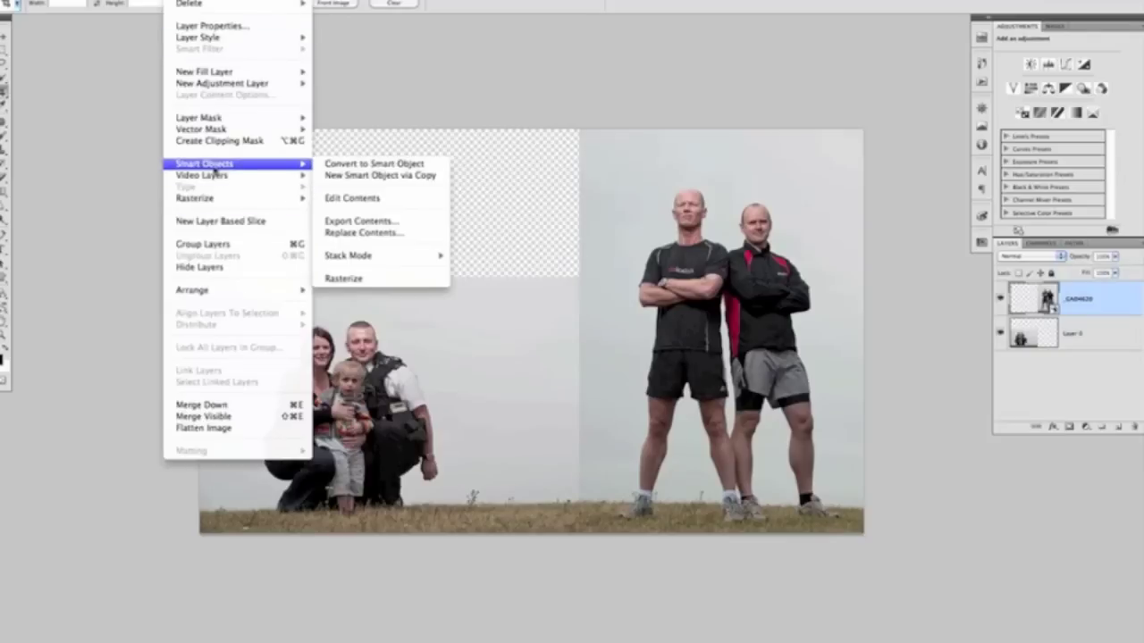
click(352, 280)
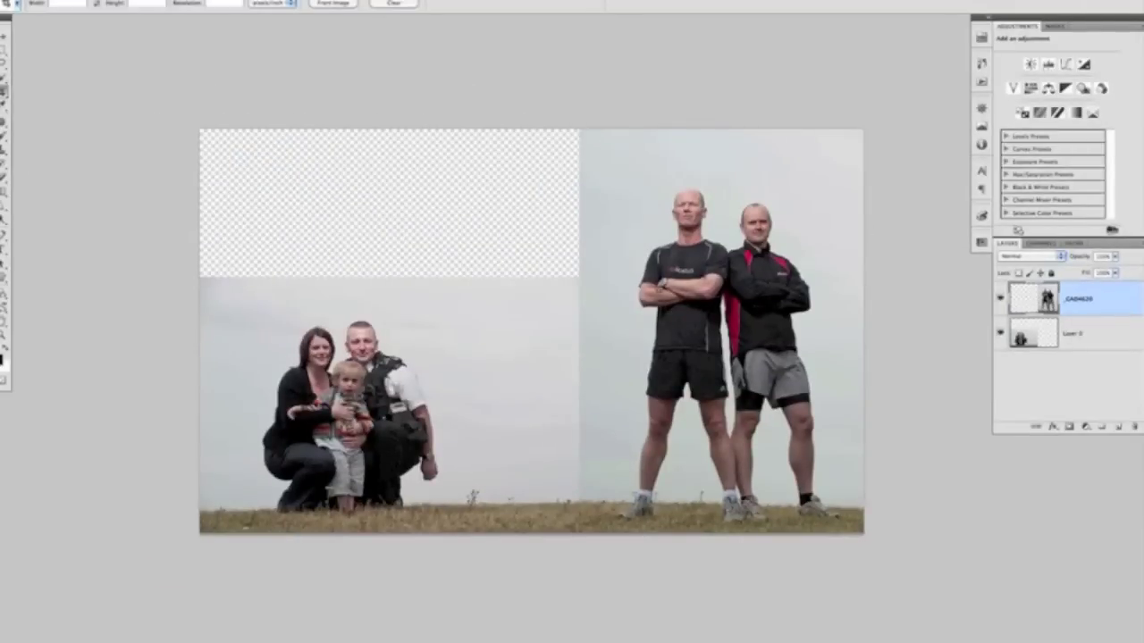
Step: Auto-blend the runners' layer and Layer 0 with the Panorama method and Seamless Tones and Colors enabled
shift+click(1083, 331)
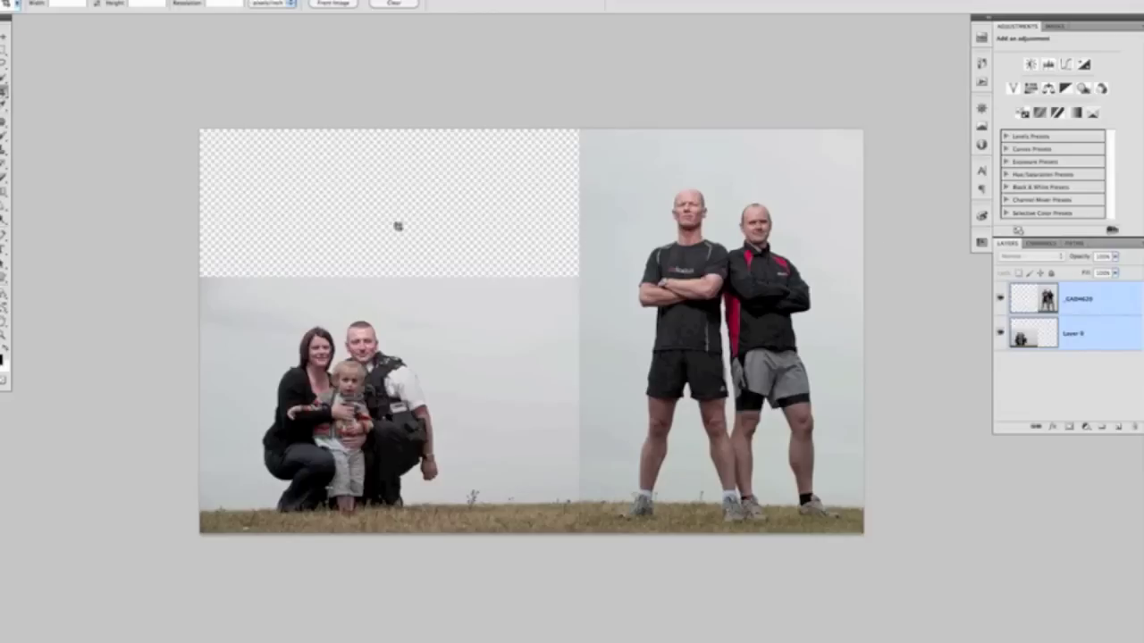
click(112, 0)
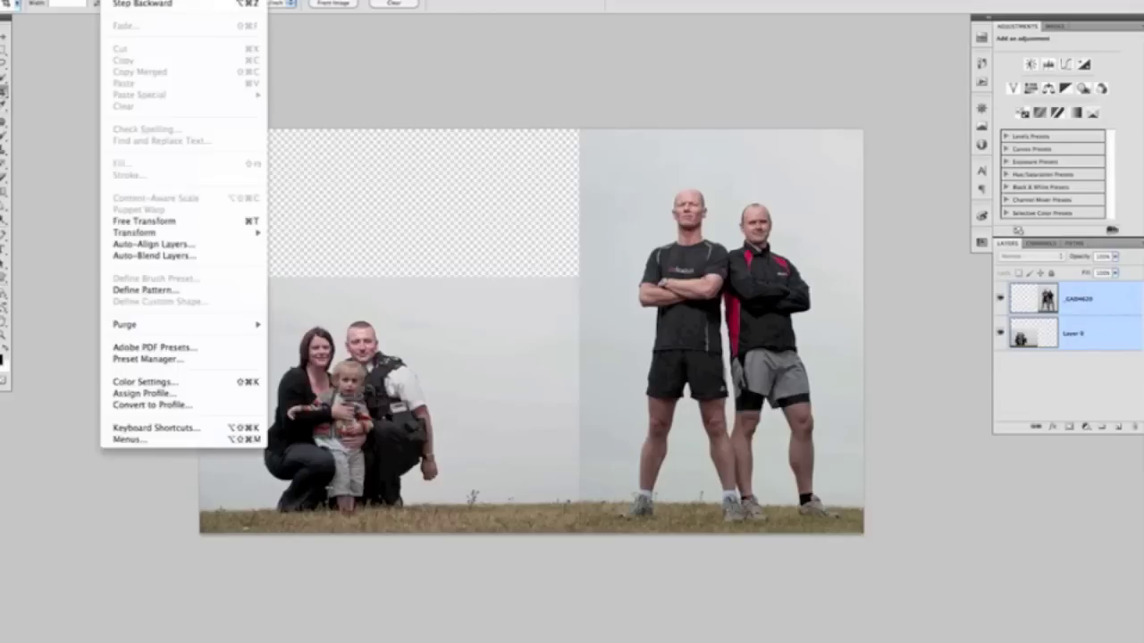
click(159, 259)
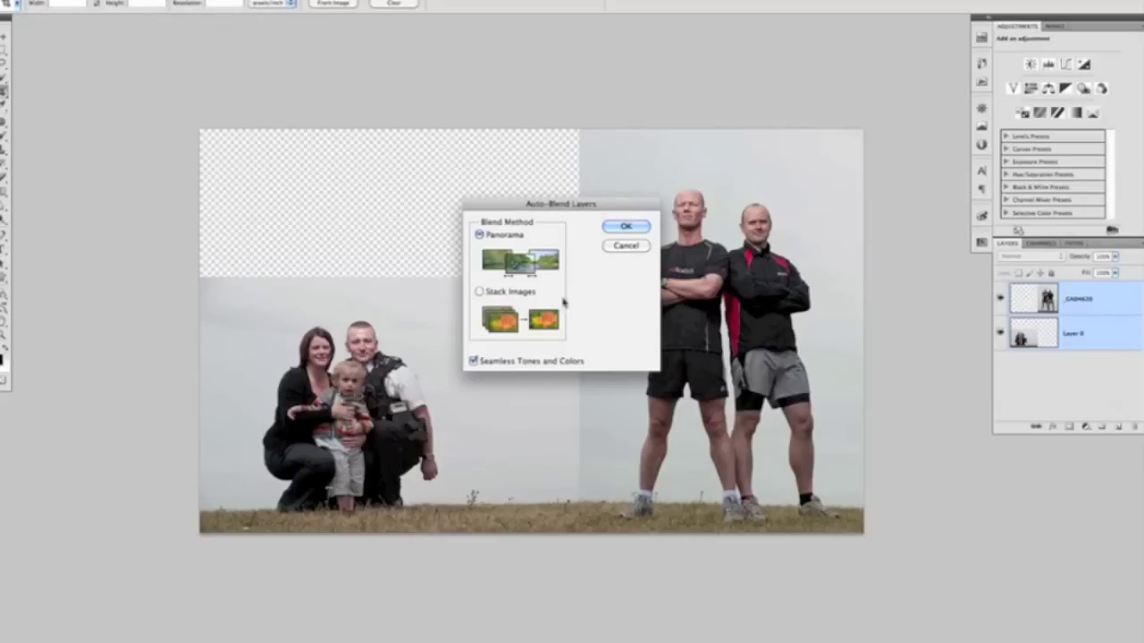
click(626, 228)
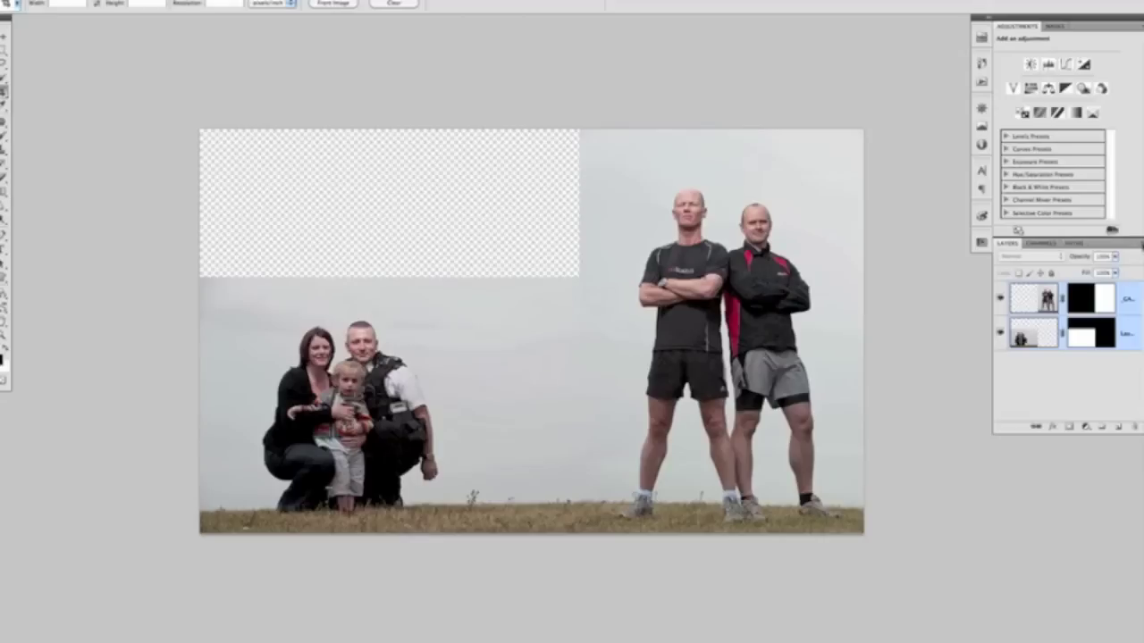
Step: Merge the visible layers into a new separate layer and delete the two masked source layers
click(1140, 246)
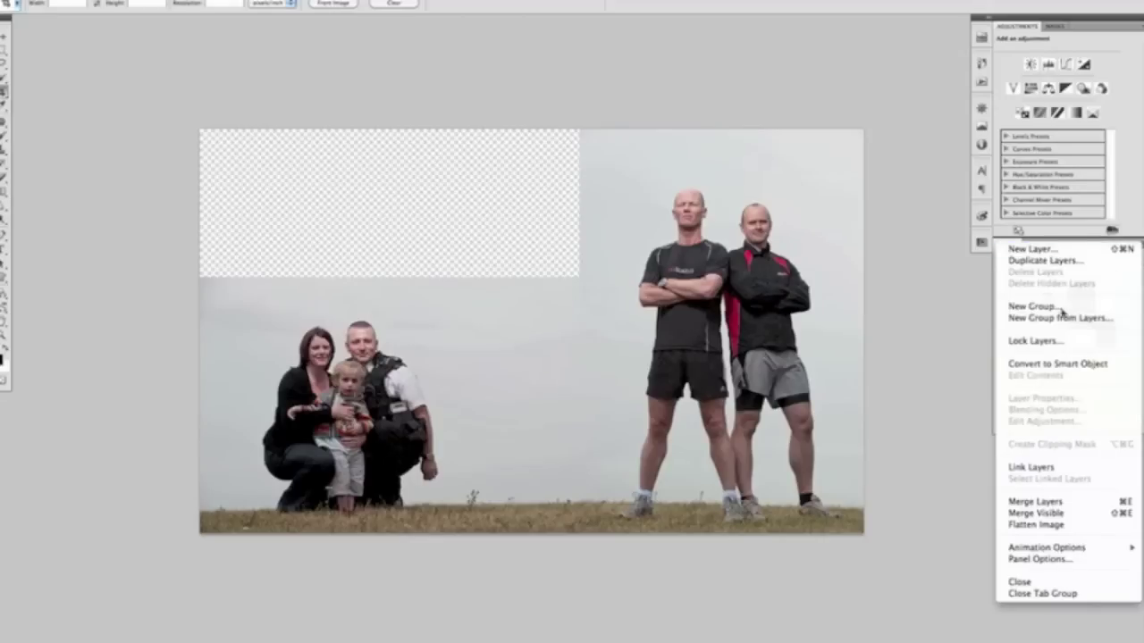
alt+click(1036, 514)
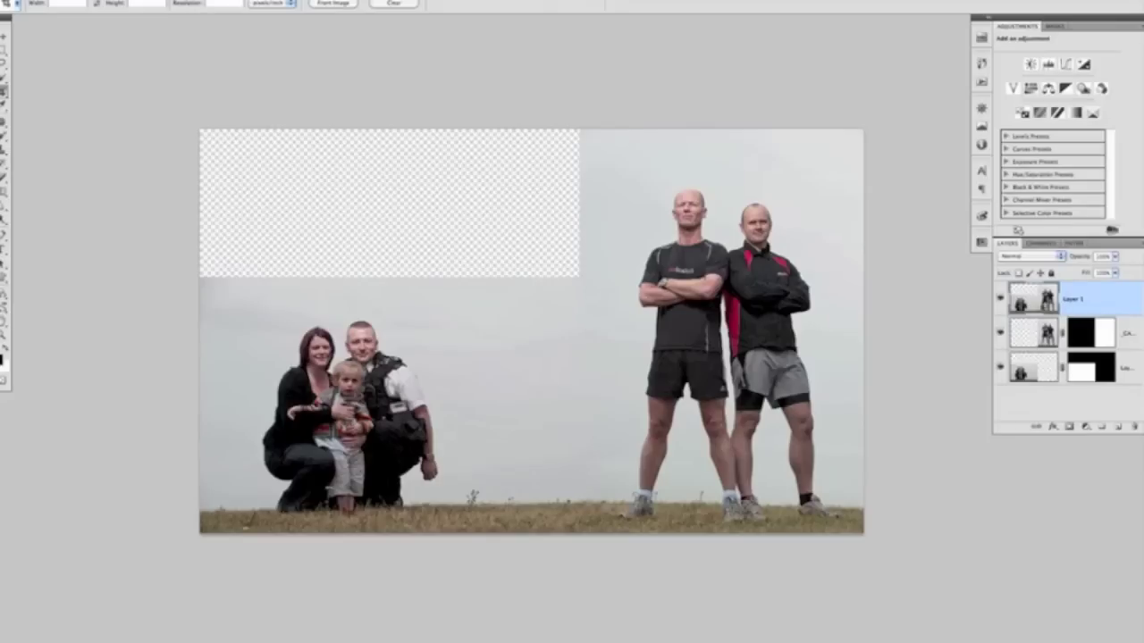
click(1029, 337)
drag(1045, 365, 1054, 394)
drag(1136, 427, 1136, 428)
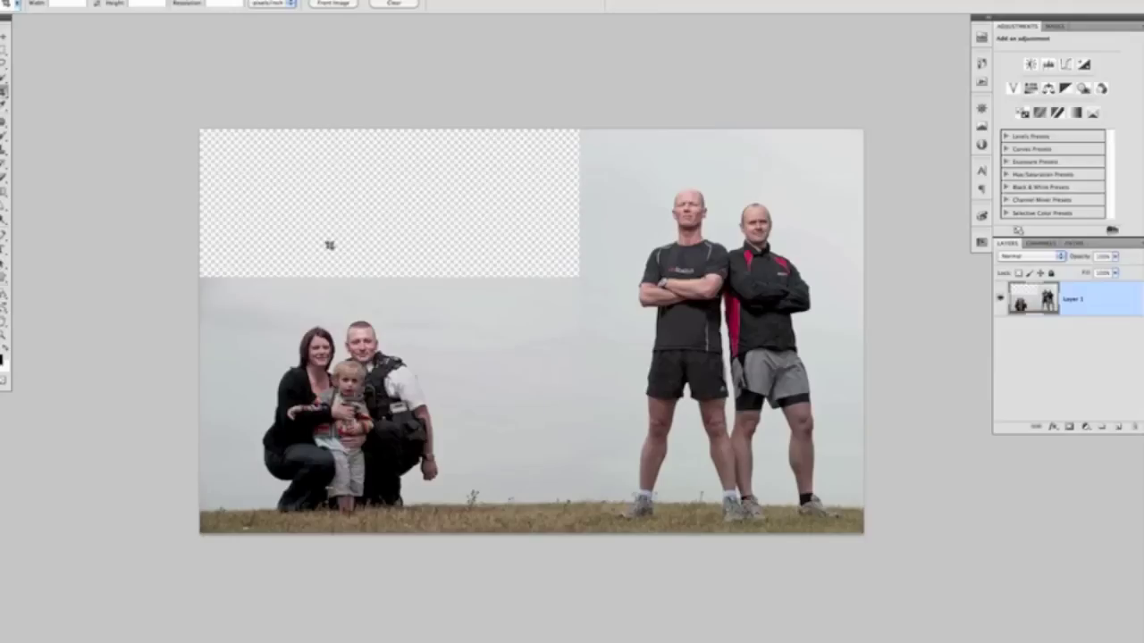
Step: Fill the empty rectangular area above the family with a Content-Aware fill at Normal mode and 100% opacity, and deselect it
key(m)
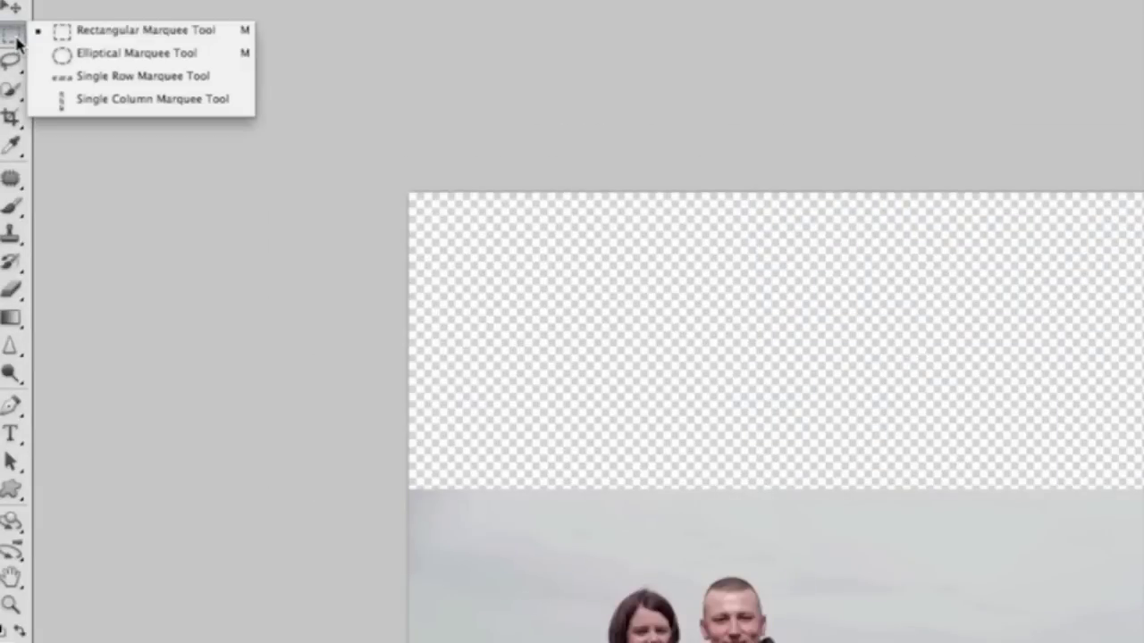
click(102, 32)
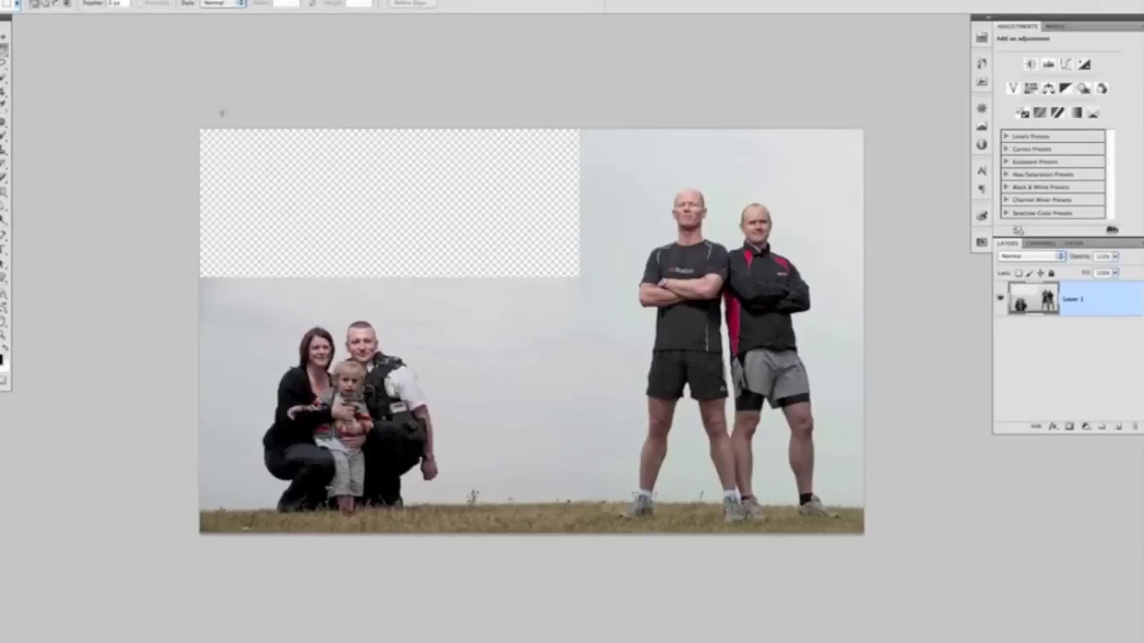
drag(201, 130, 582, 279)
key(shift+BackSpace)
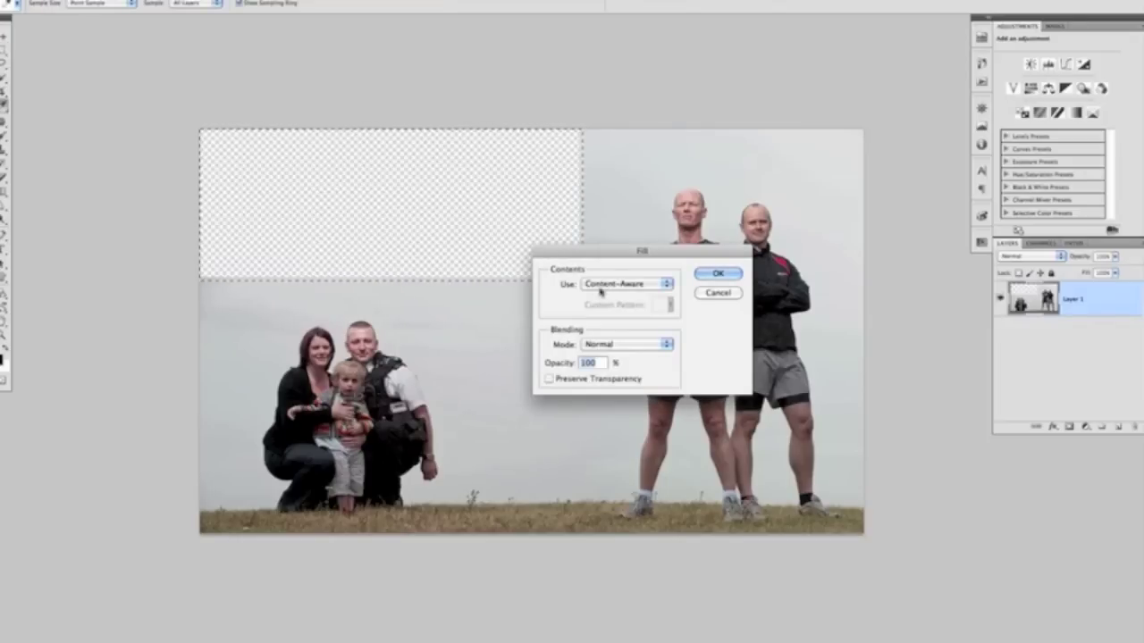
click(662, 284)
click(641, 286)
click(712, 291)
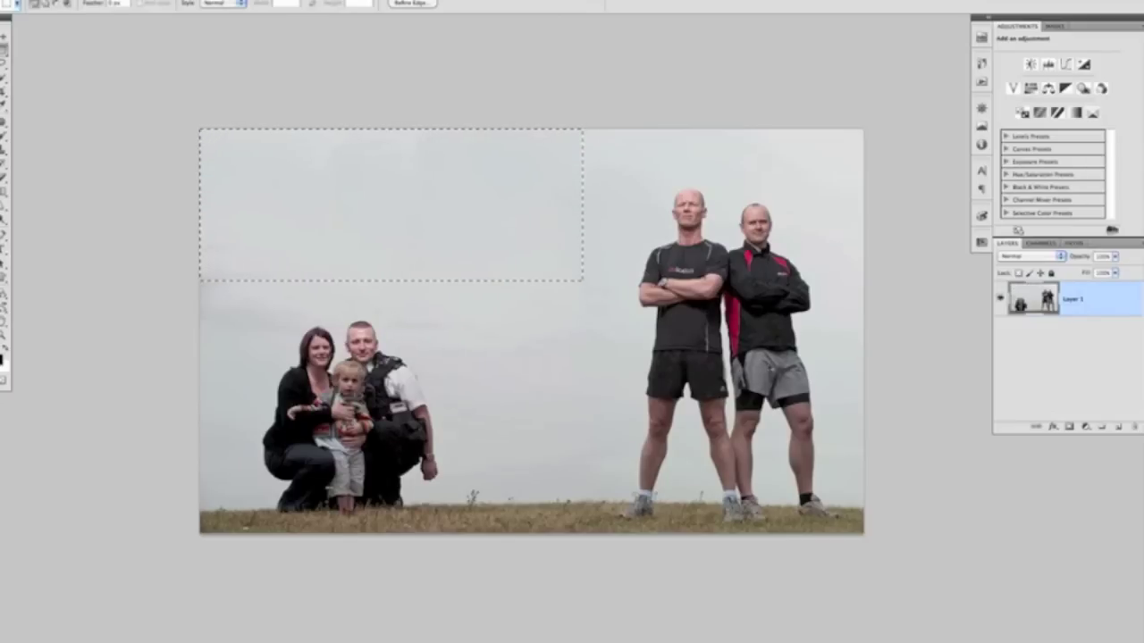
key(ctrl+d)
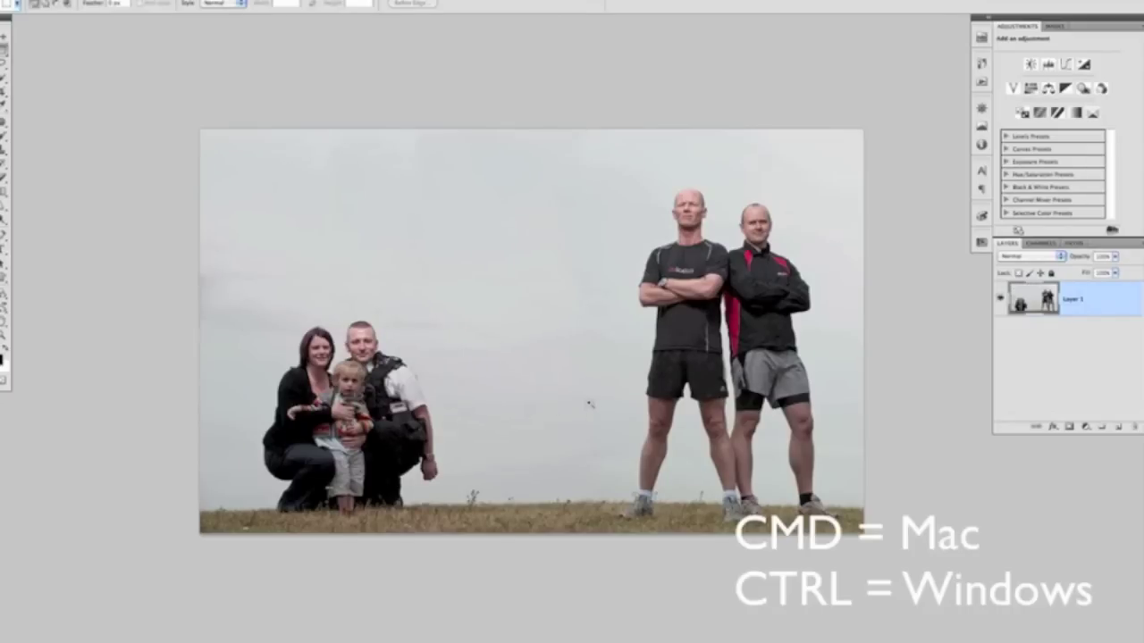
Step: Duplicate Layer 1 to keep an untouched copy of the blended image beneath the retouching
key(ctrl+minus)
drag(597, 383, 547, 301)
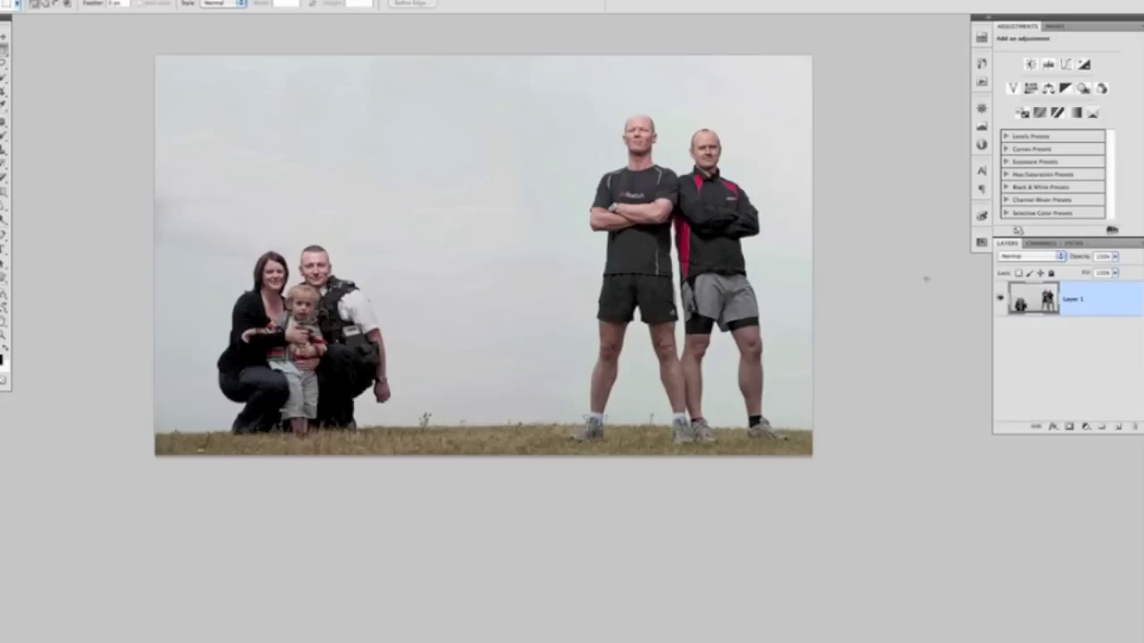
key(super+j)
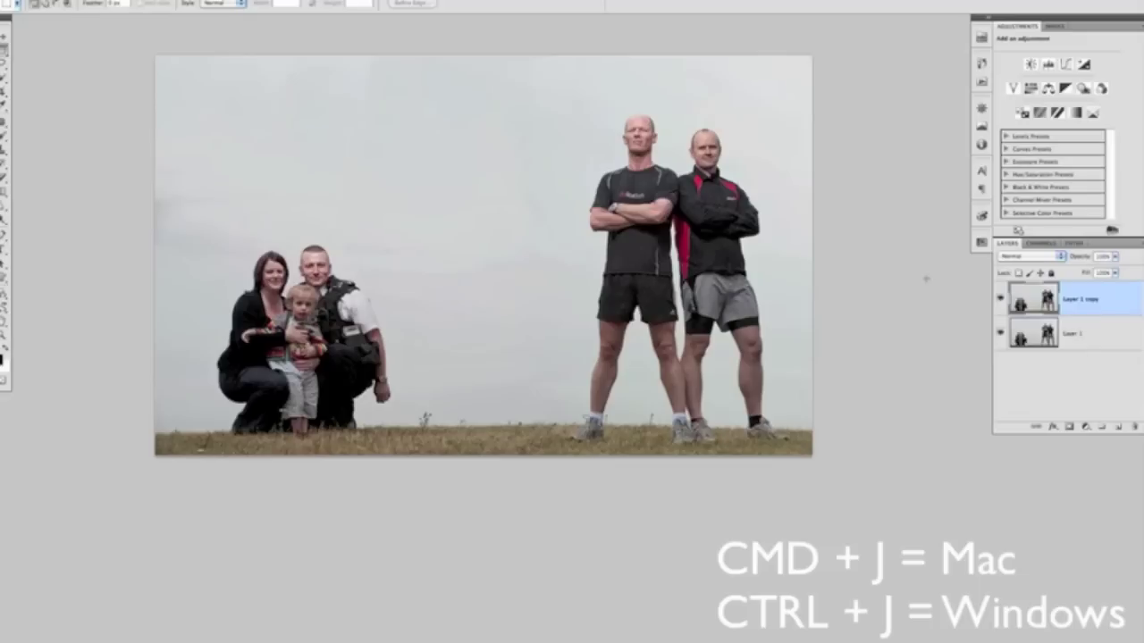
Step: Remove the tall weeds sticking up from the grass horizon between the family and the runners with the Clone Stamp tool
scroll(467, 401, up, 5)
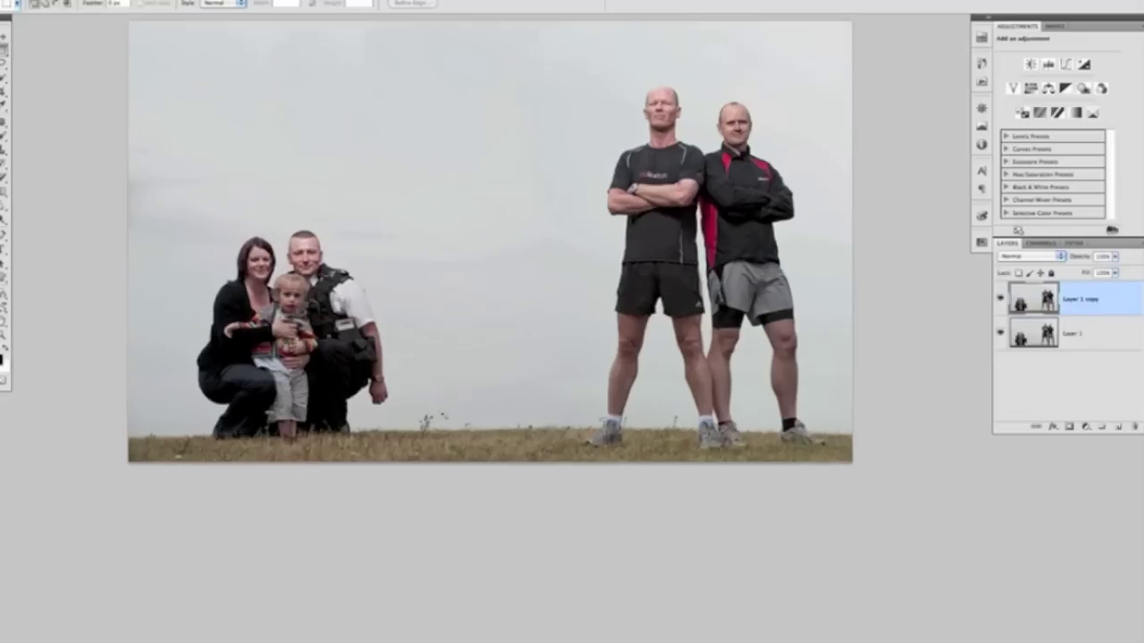
scroll(478, 438, down, 3)
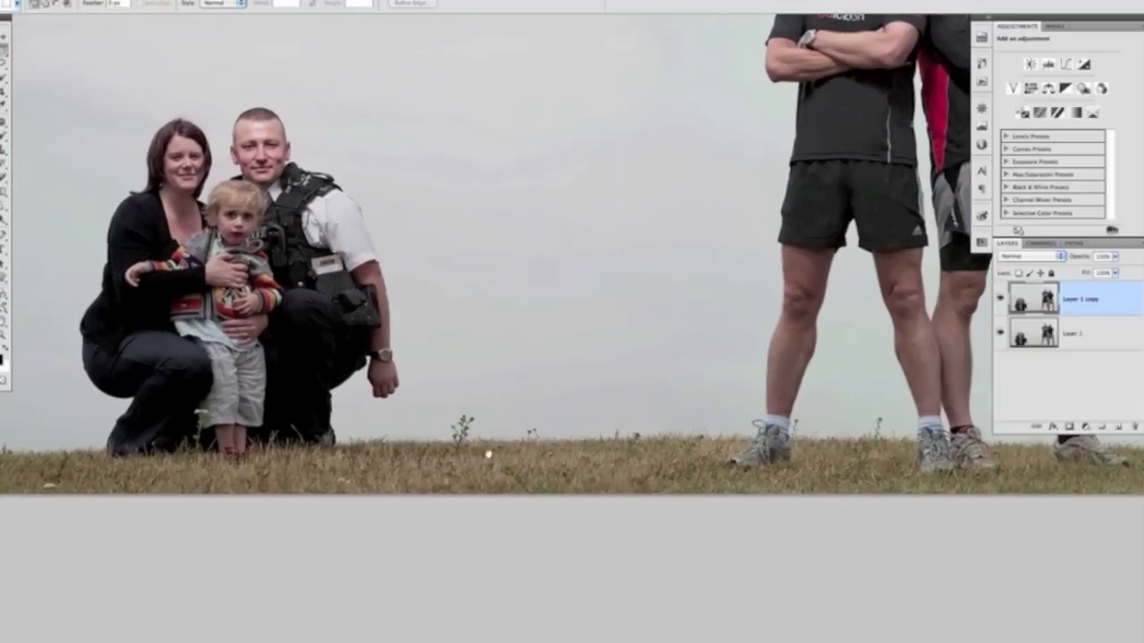
key(s)
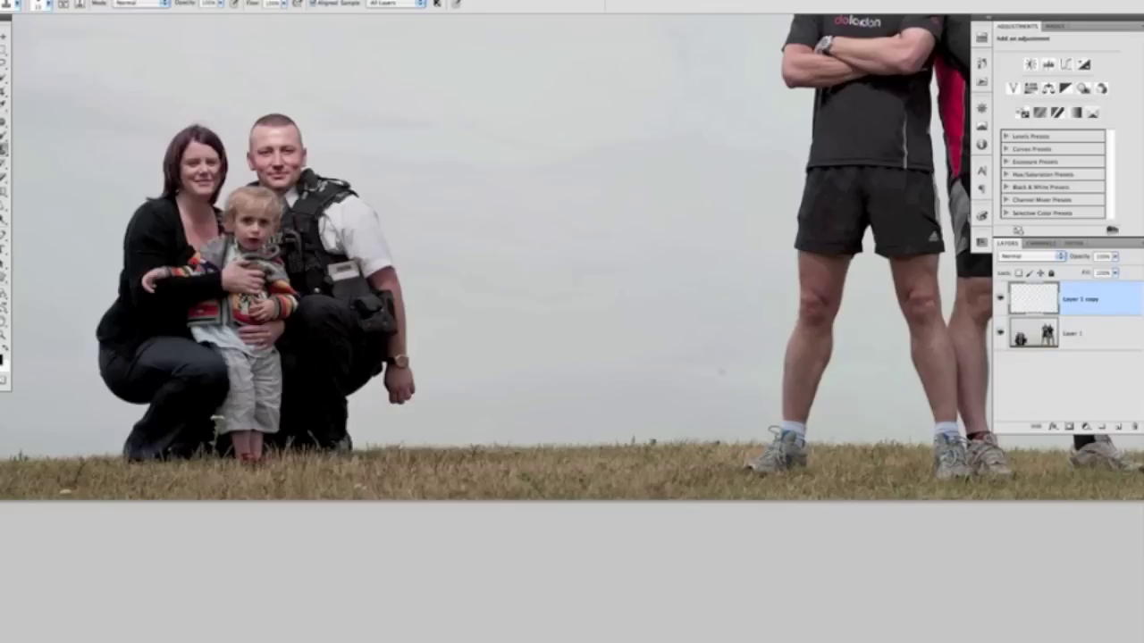
Step: Patch the faint blemish in the sky beside the right runner's leg with clean sky using the Patch tool, and deselect it
drag(854, 402, 401, 378)
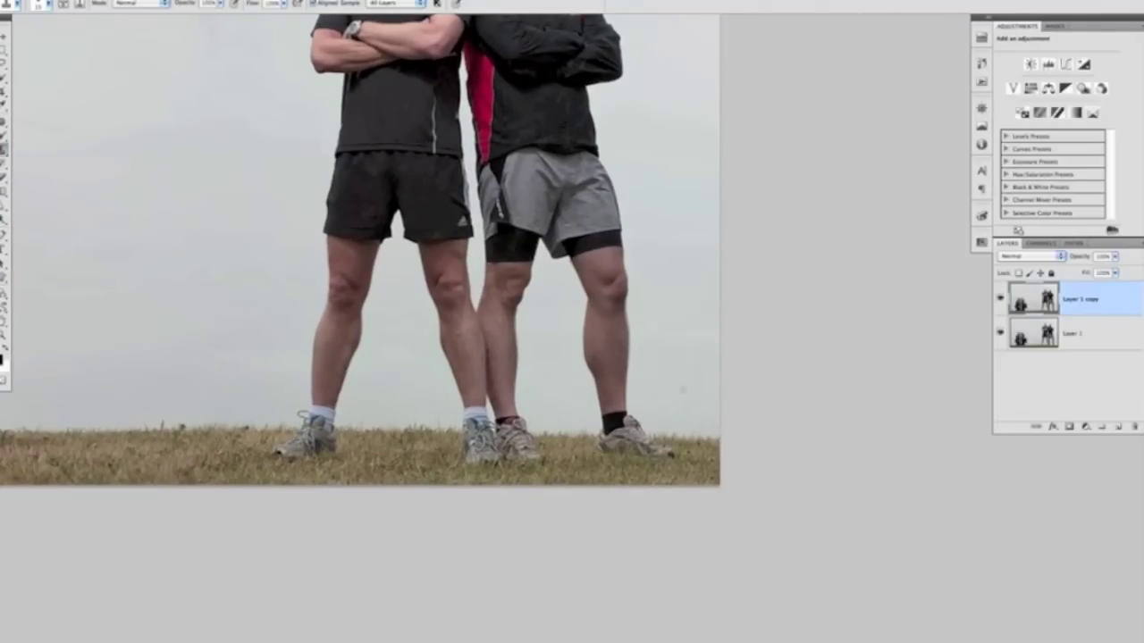
drag(698, 395, 725, 418)
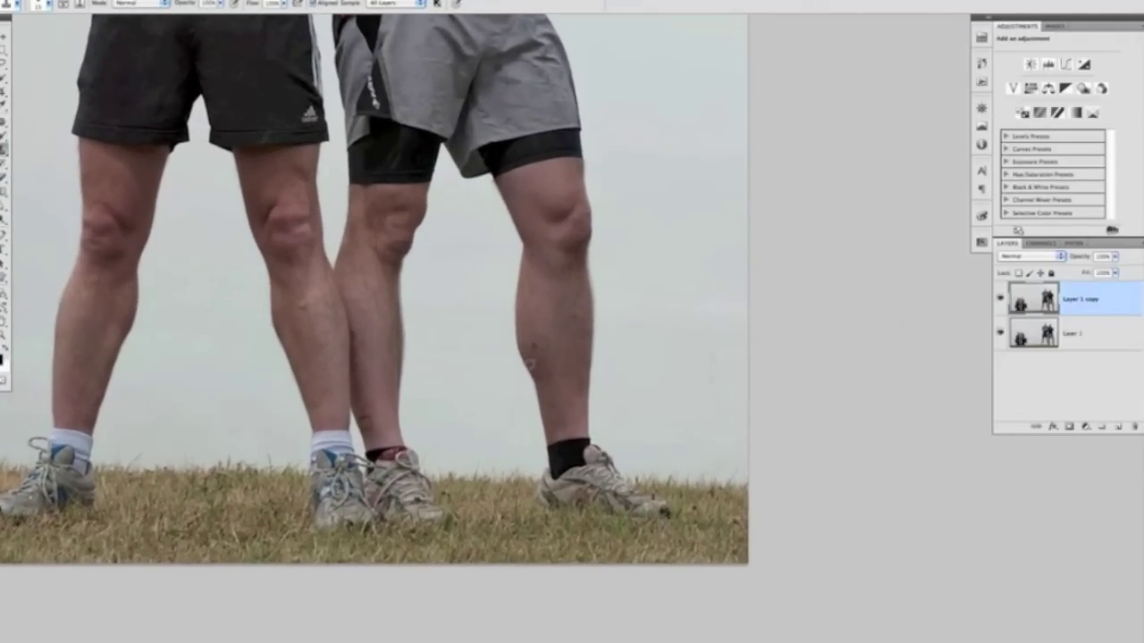
key(j)
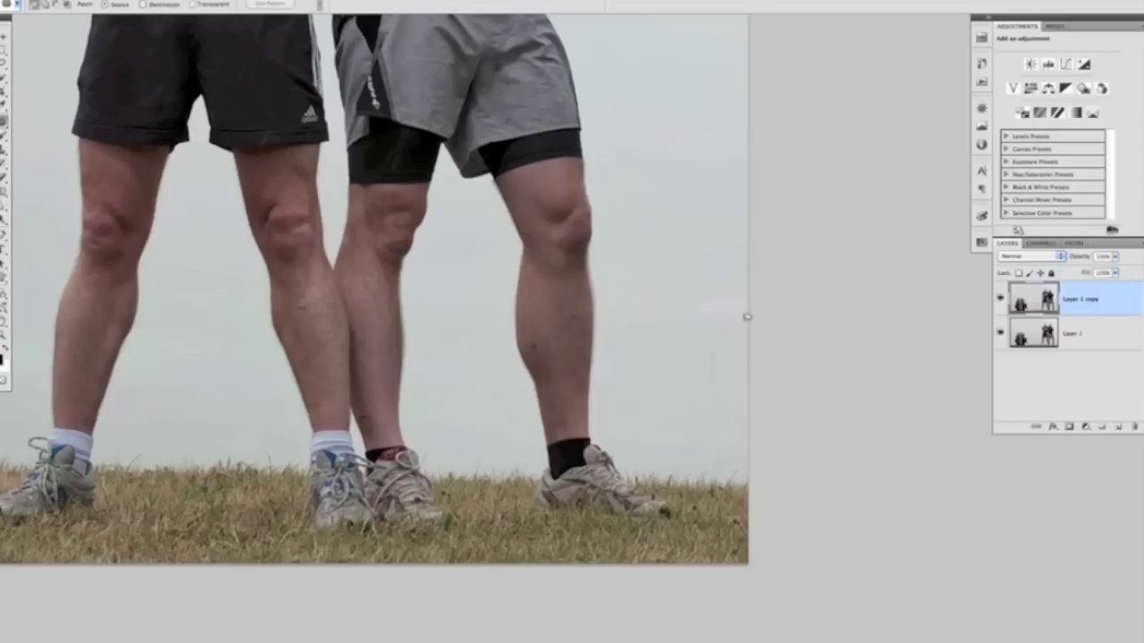
click(4, 126)
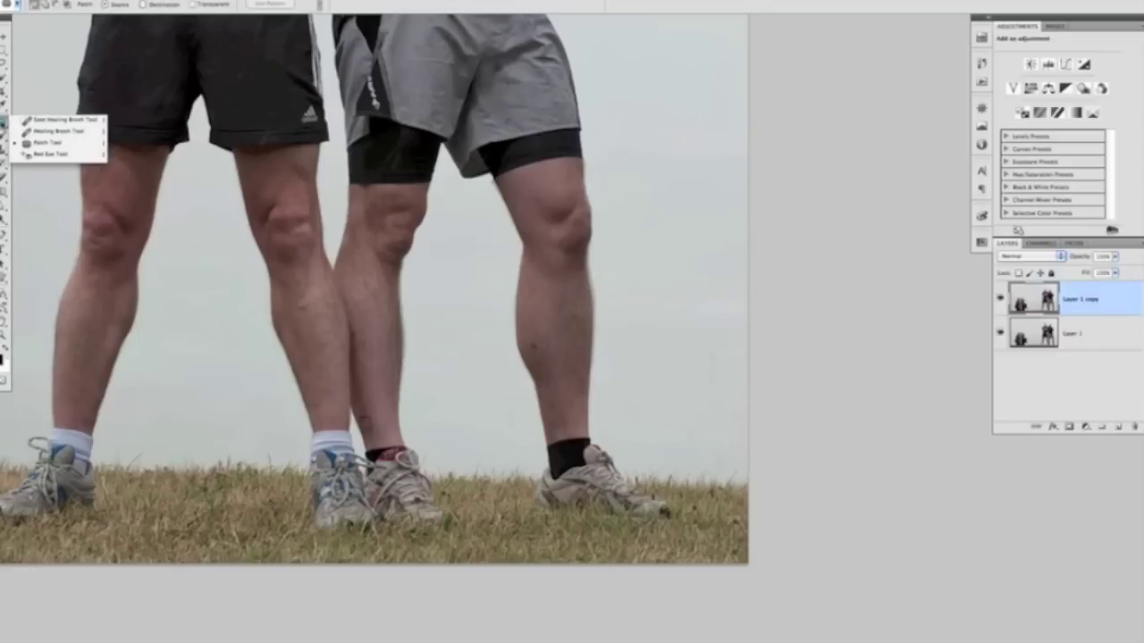
click(48, 143)
mouse_move(703, 348)
mouse_down()
mouse_move(721, 356)
mouse_move(711, 395)
mouse_move(704, 348)
mouse_up()
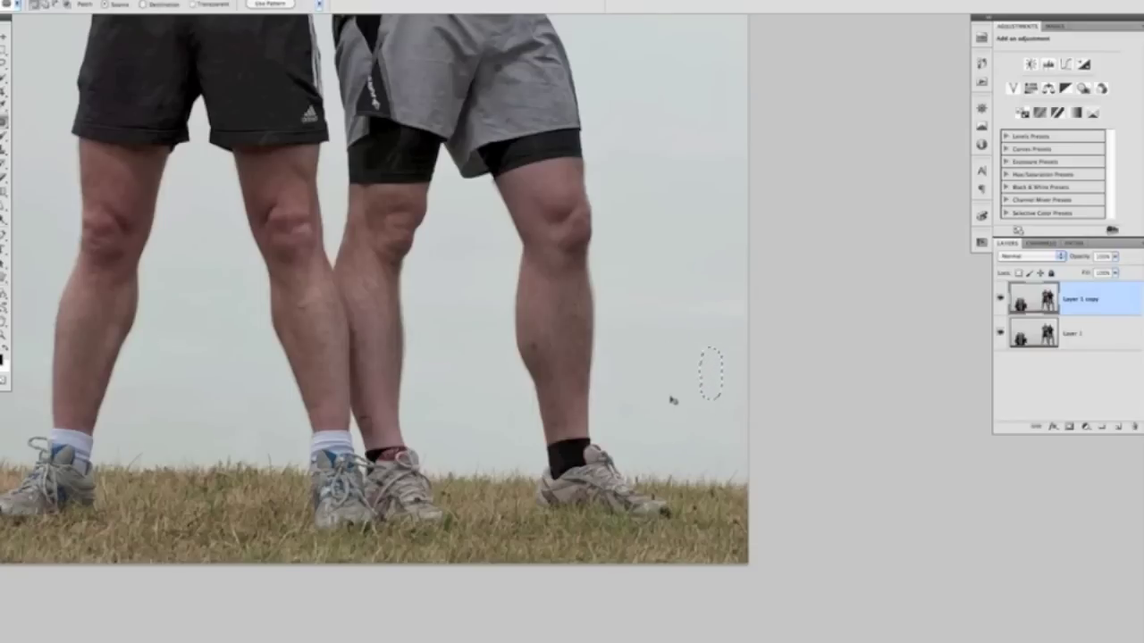
key(ctrl+d)
key(ctrl+minus)
key(ctrl+minus)
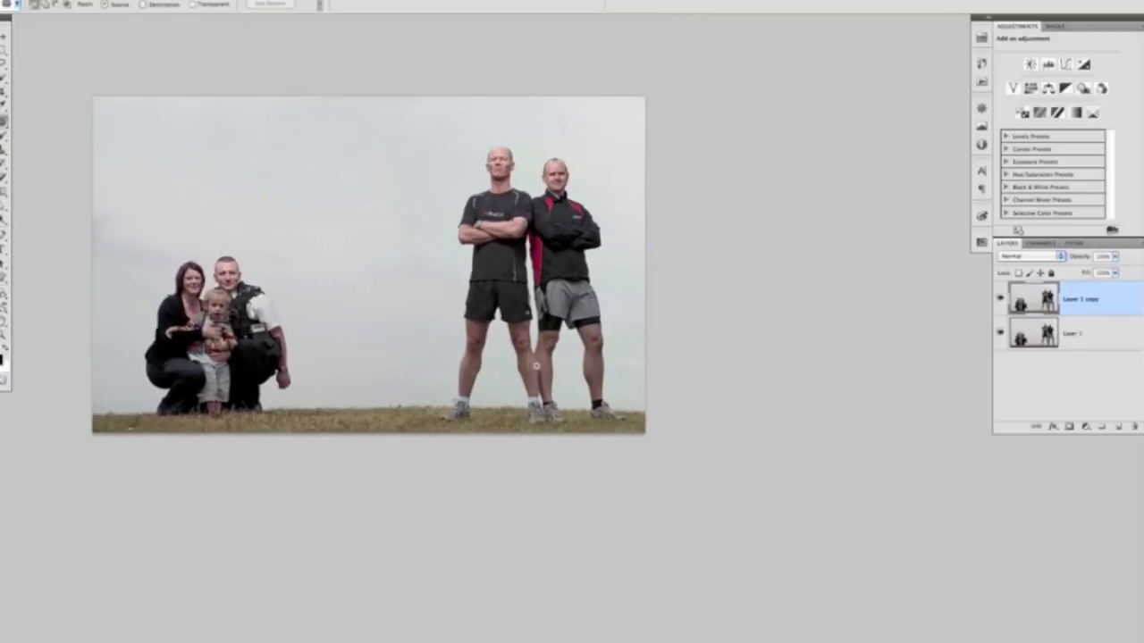
drag(415, 281, 583, 367)
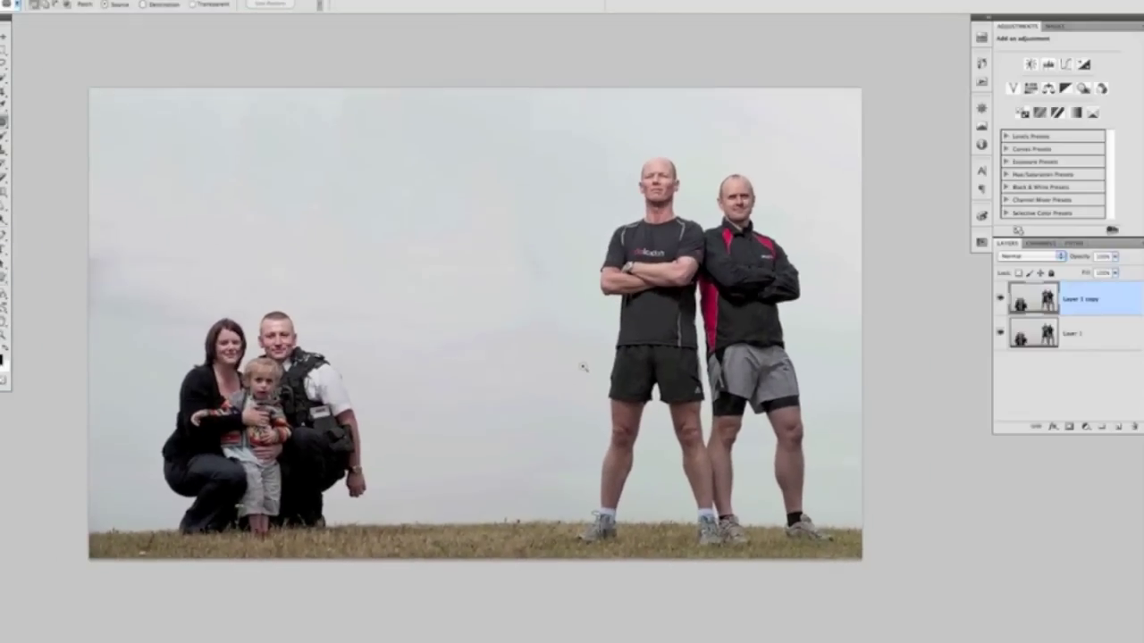
key(ctrl+minus)
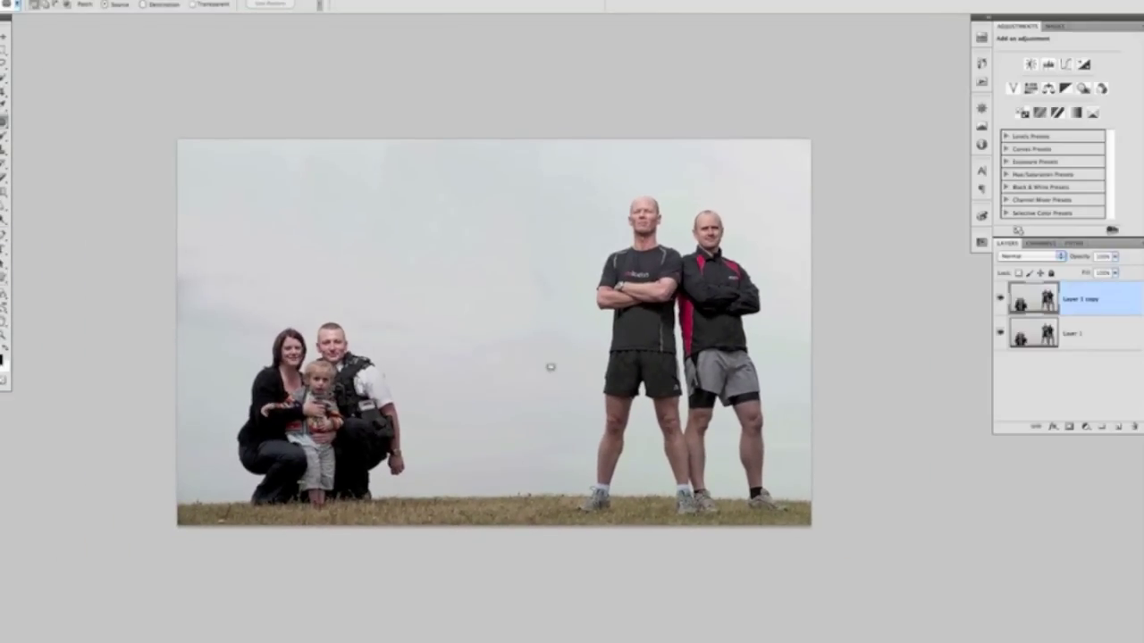